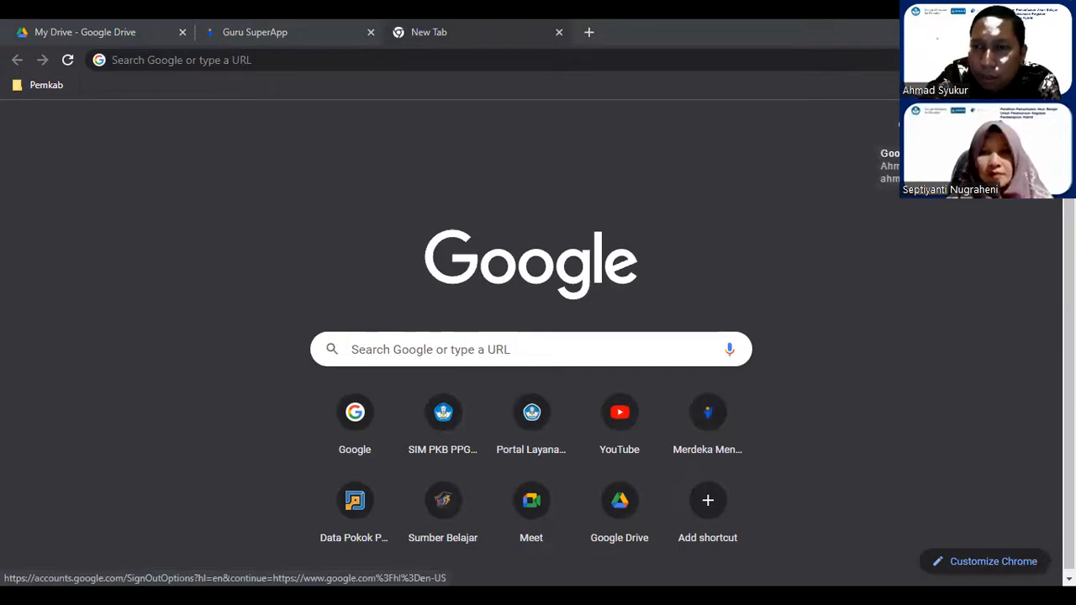
Step: Open Google Classroom from the list of Google apps
left_click(1017, 126)
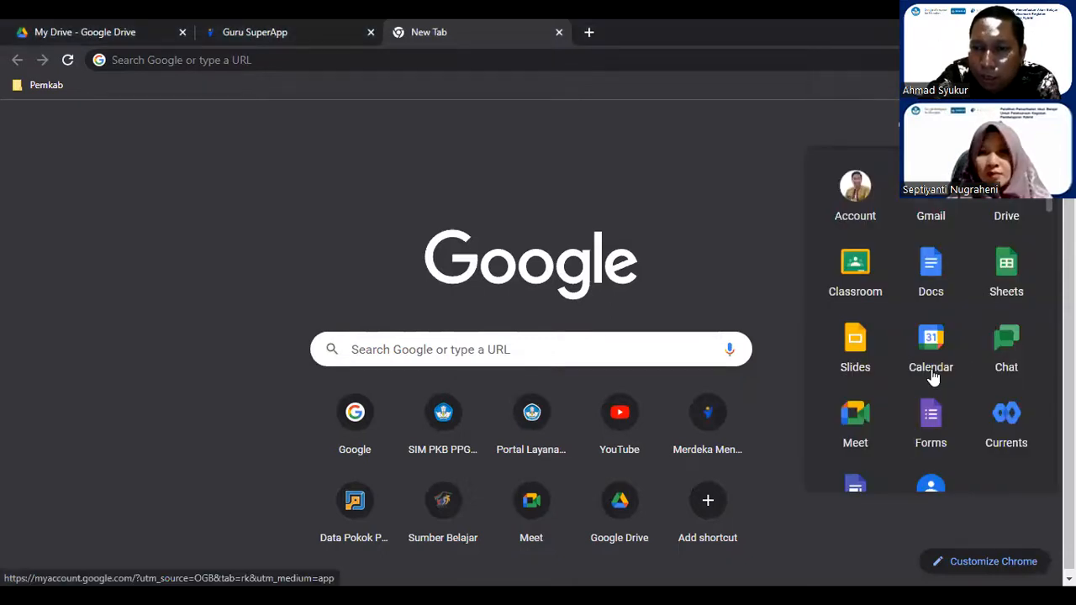
scroll(933, 377, "down", 4)
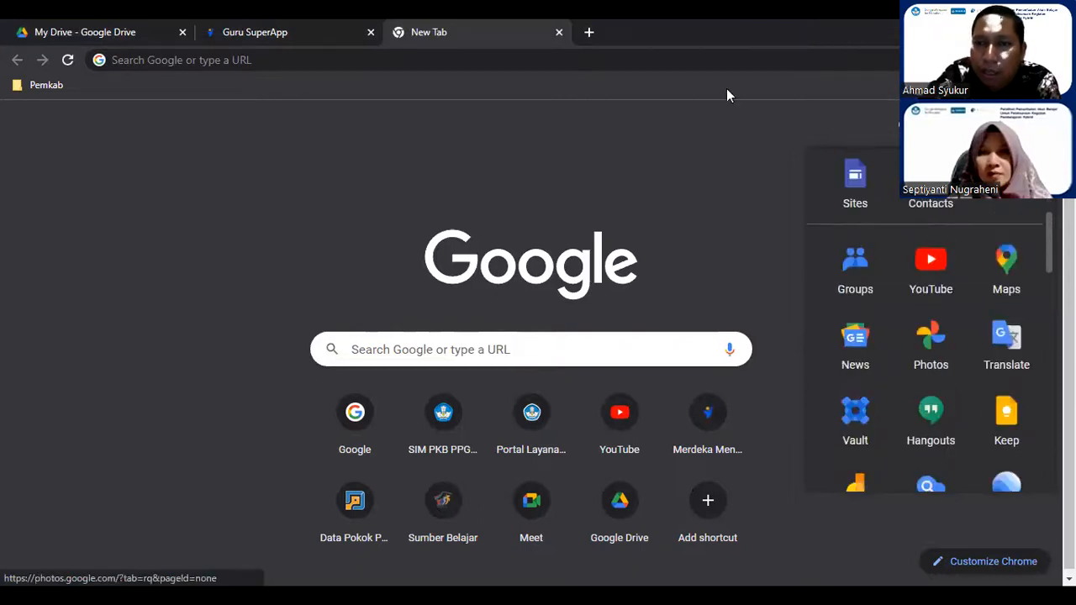
scroll(865, 244, "up", 4)
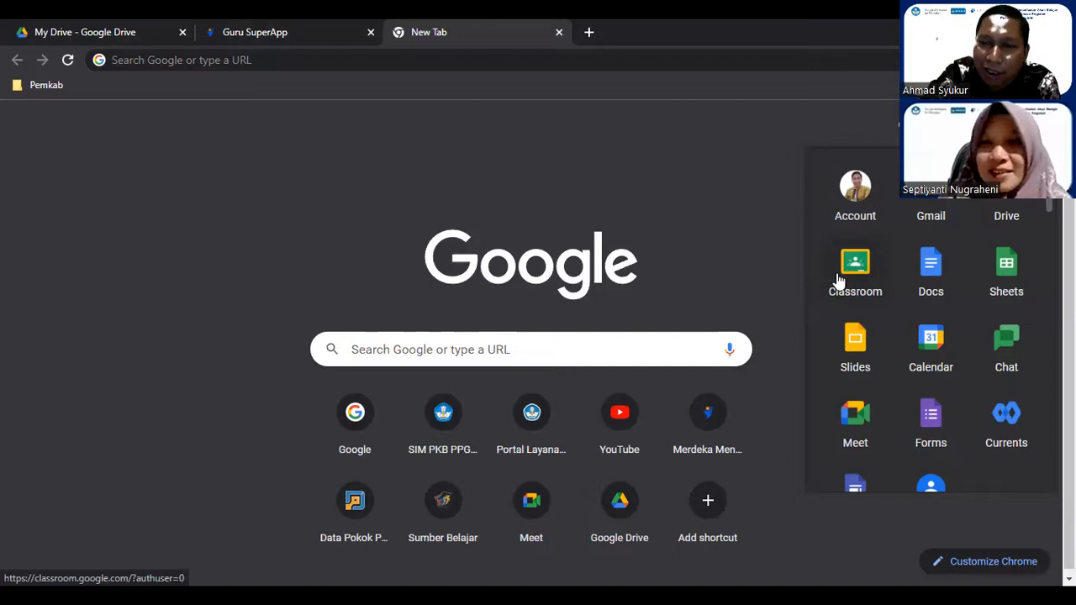
left_click(858, 271)
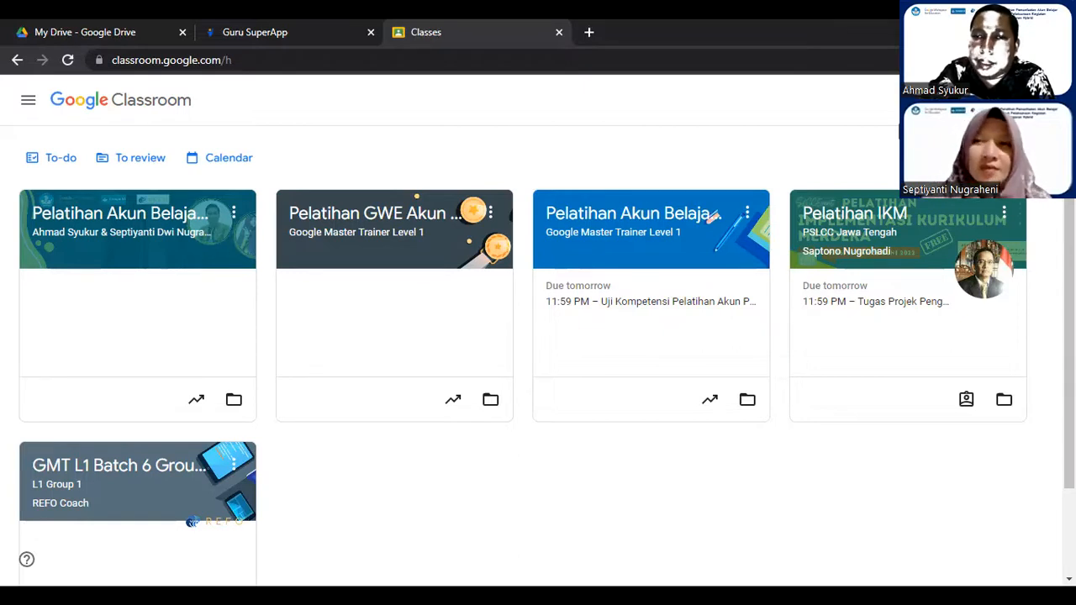
left_click(954, 100)
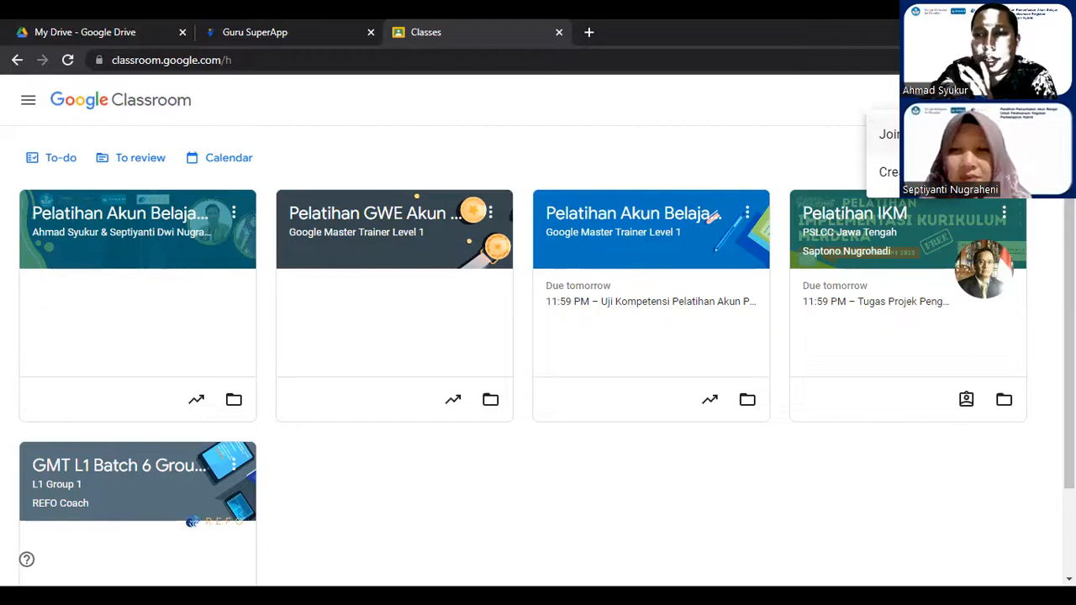
left_click(891, 134)
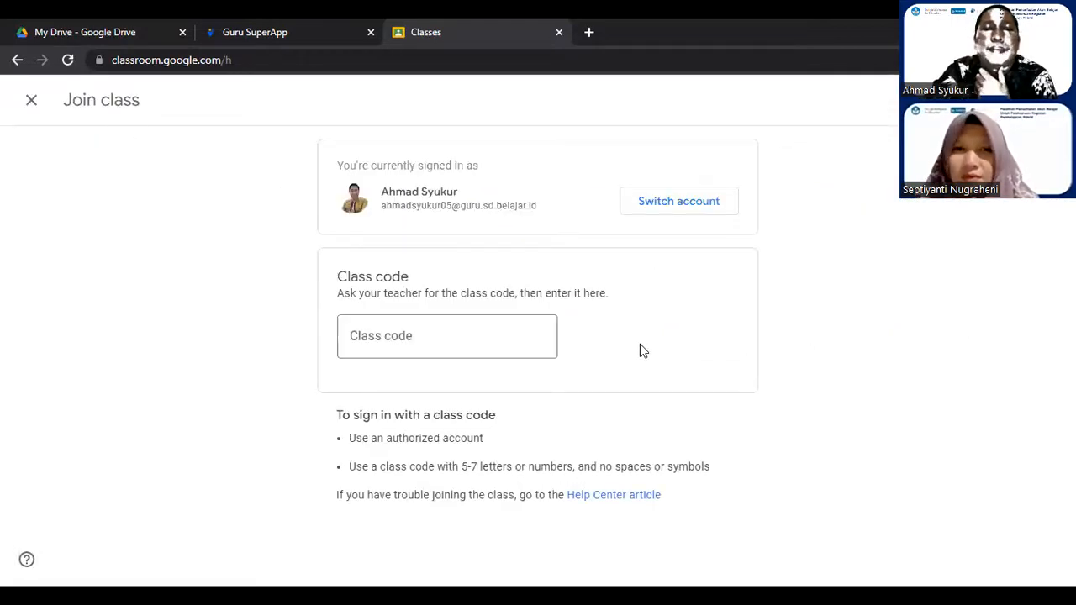
left_click(440, 340)
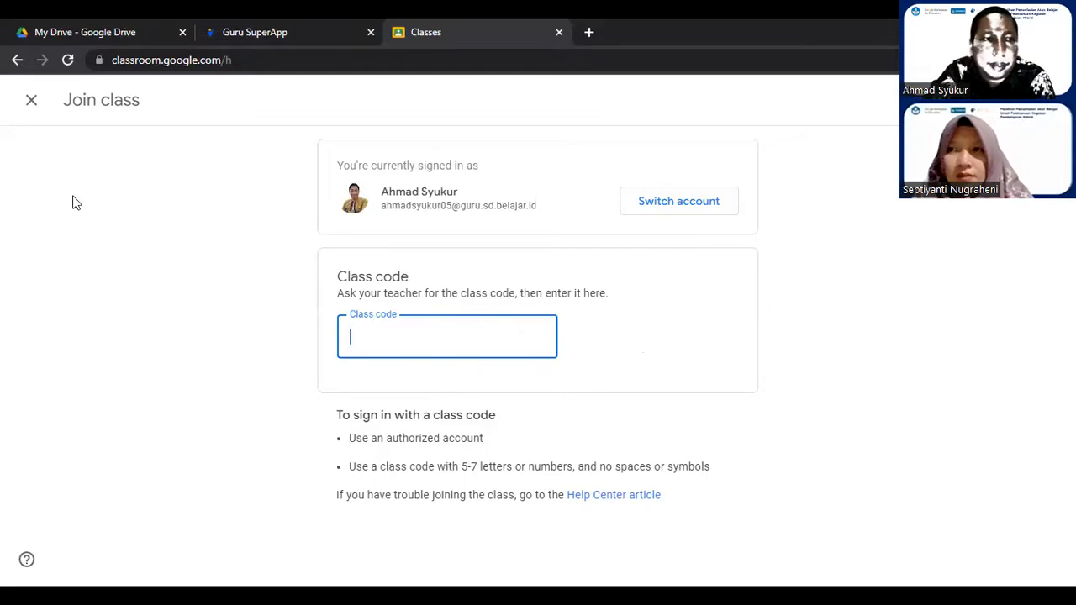
left_click(31, 100)
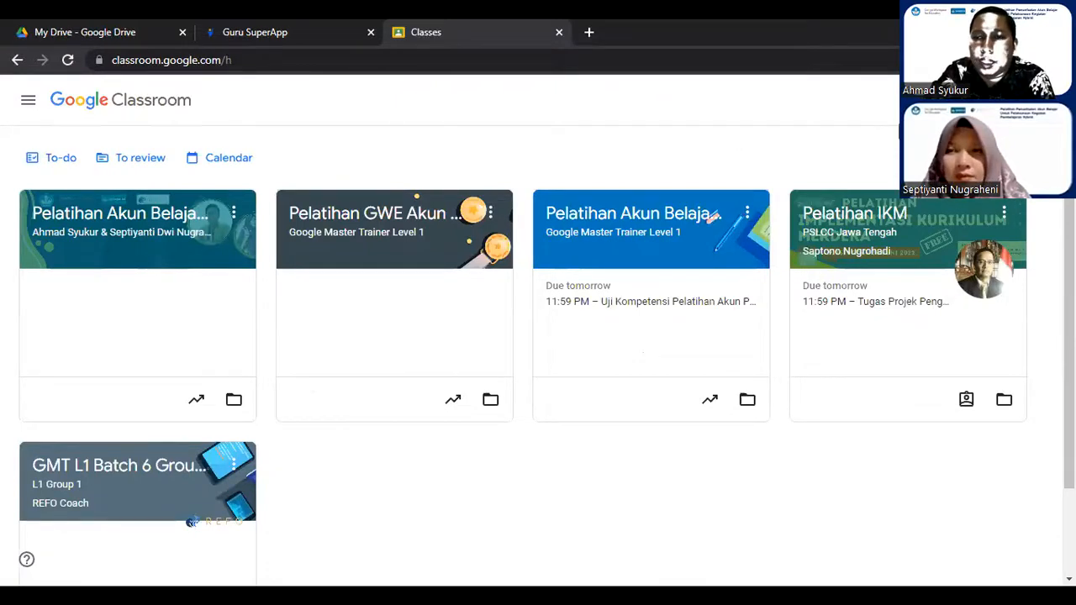
Step: Start creating a new class and name it "KELAS 5 SDN 2 KALIPUCANGWETAN"
left_click(957, 100)
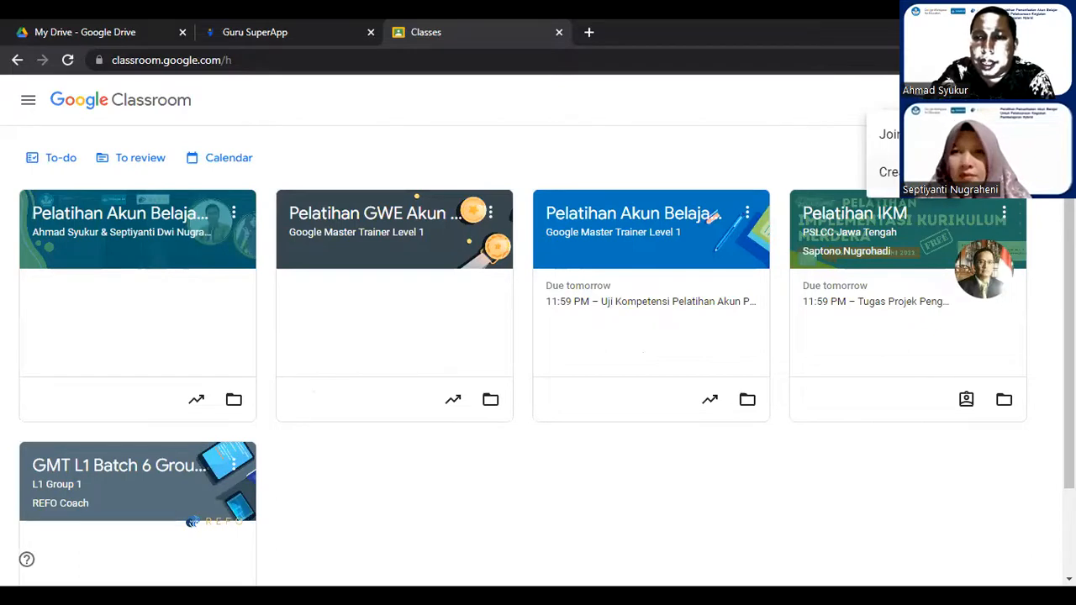
left_click(891, 171)
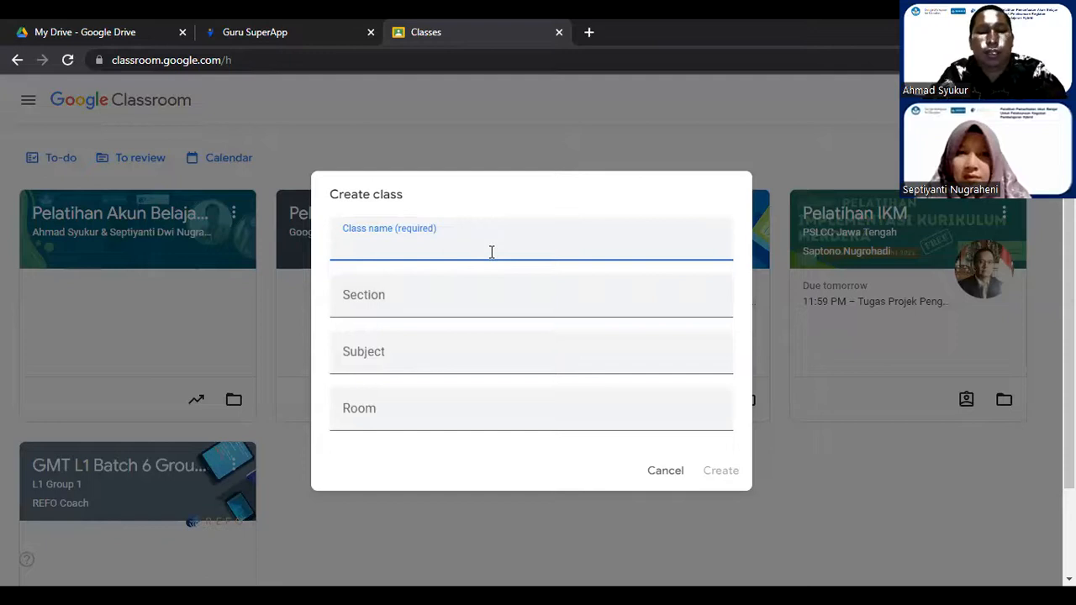
type("KELAS ")
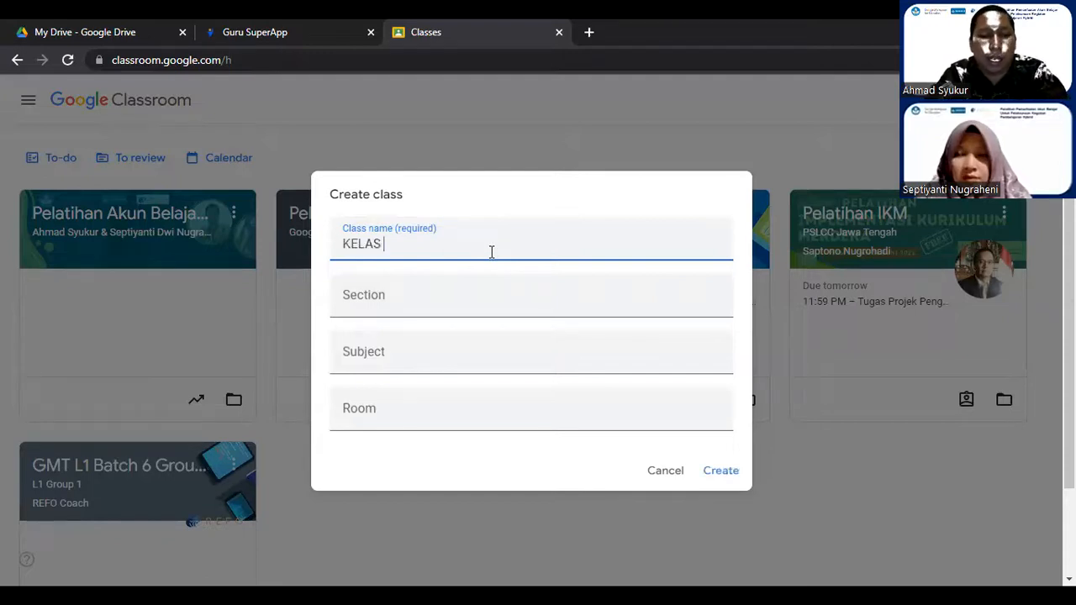
type("5")
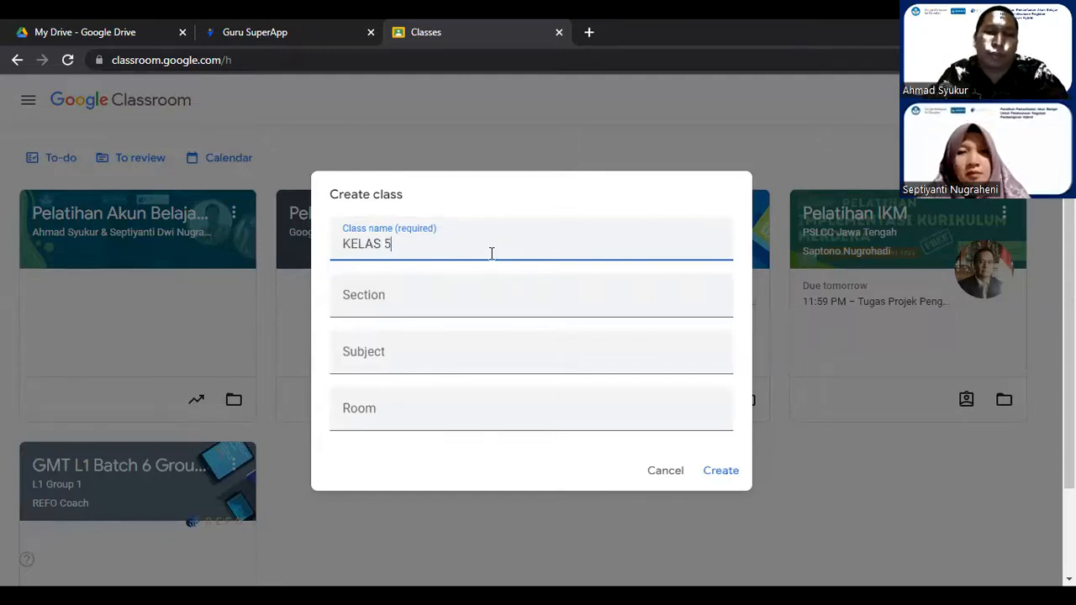
type(" SDN")
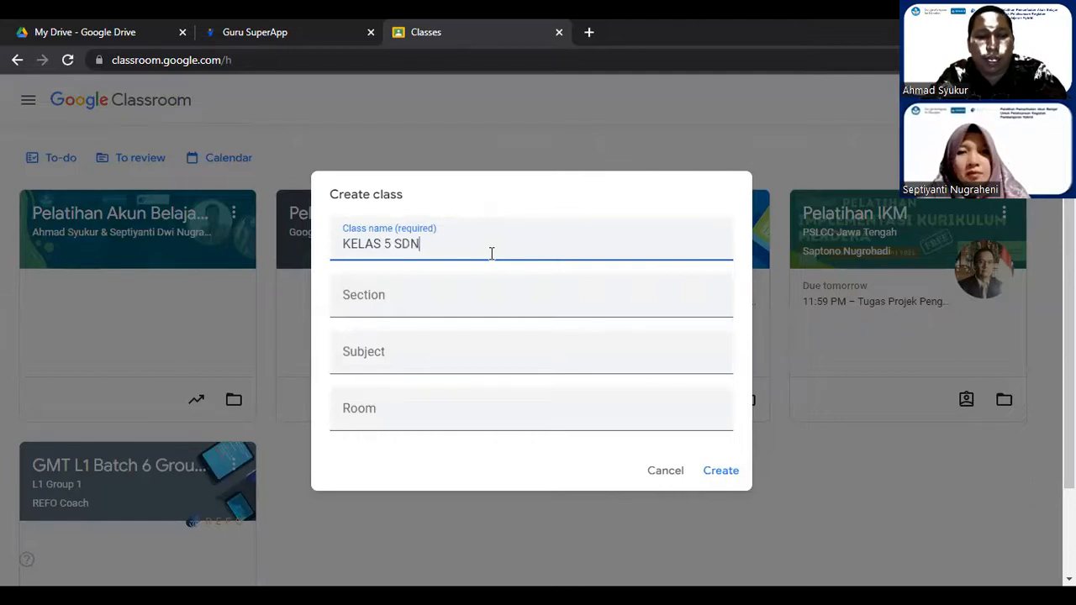
type(" 2 KALI")
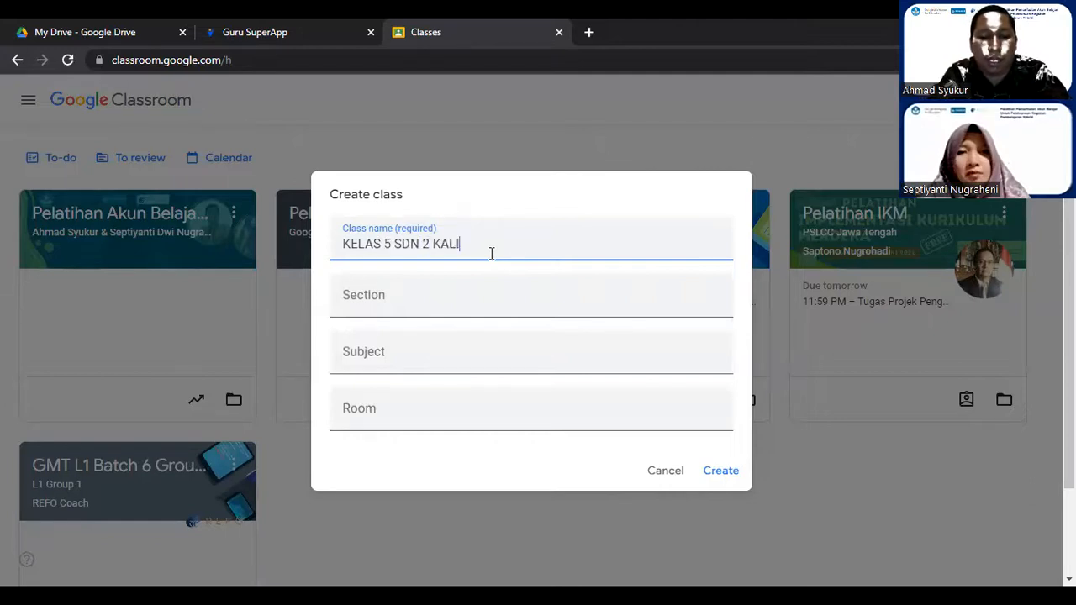
type("PUCANGWETAN")
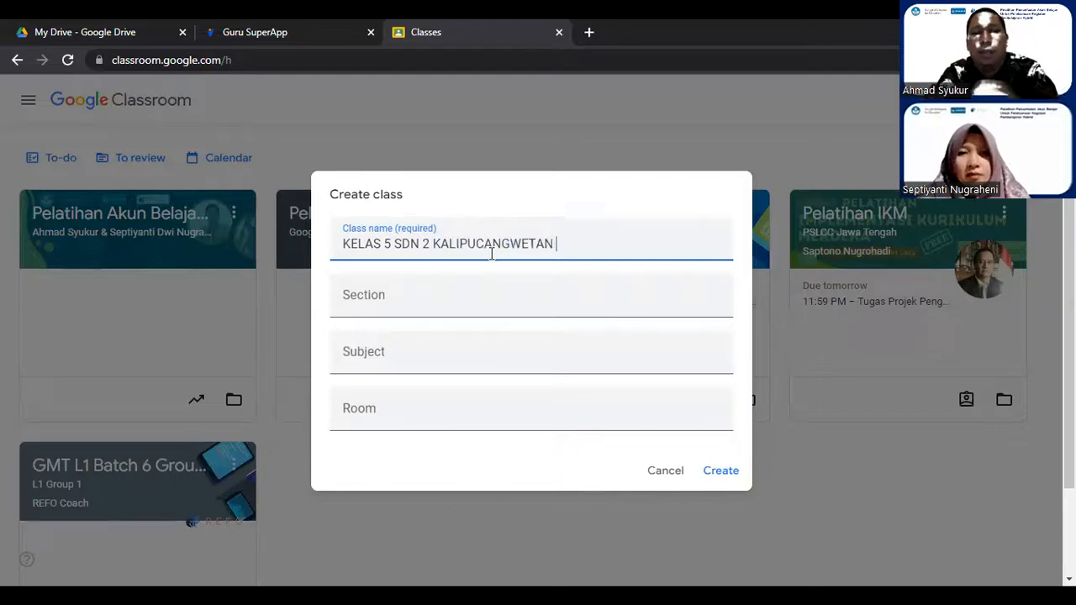
Step: Fill in section "Science", the teacher's full name as subject and room "001", and create the class
left_click(425, 296)
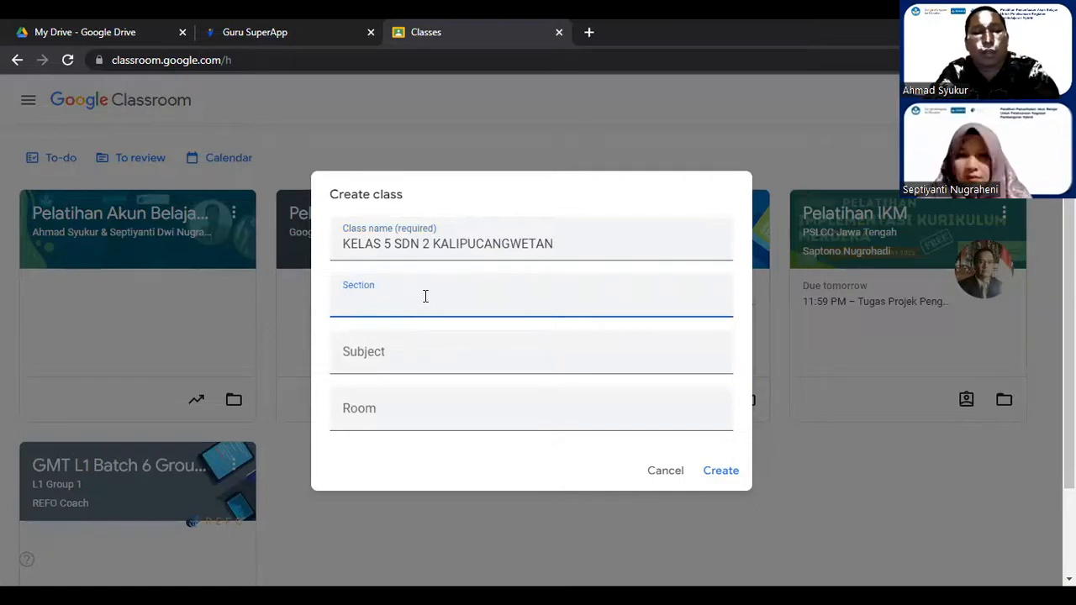
type("Scie")
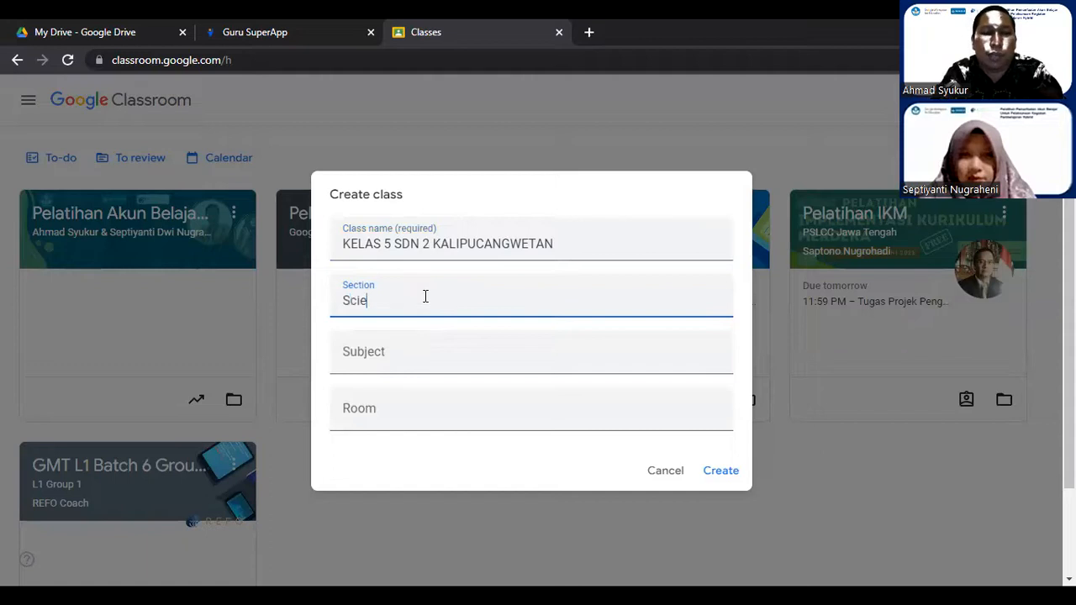
type("nce")
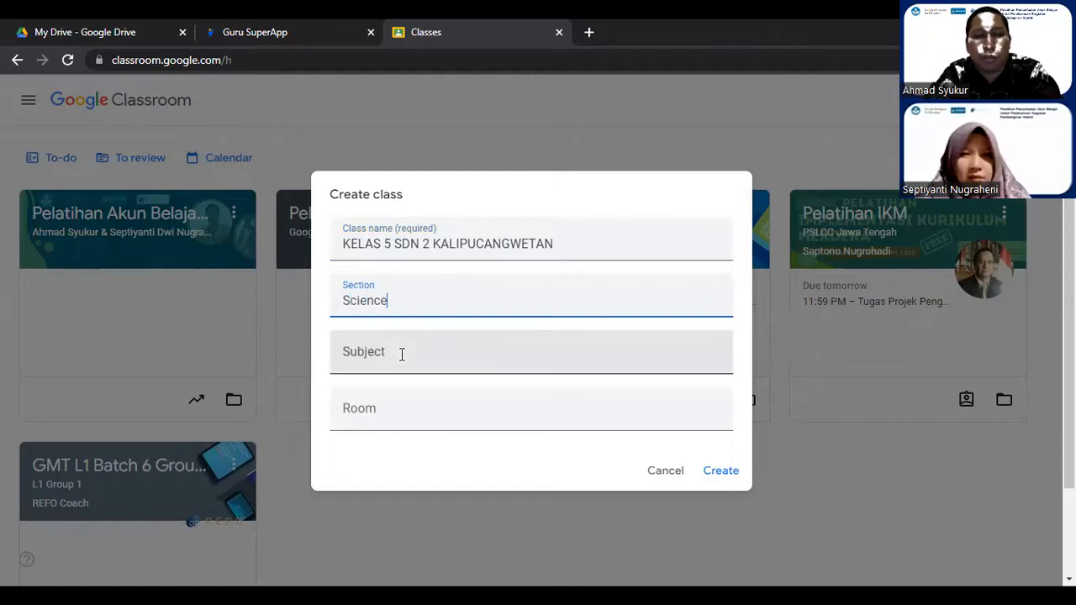
left_click(401, 354)
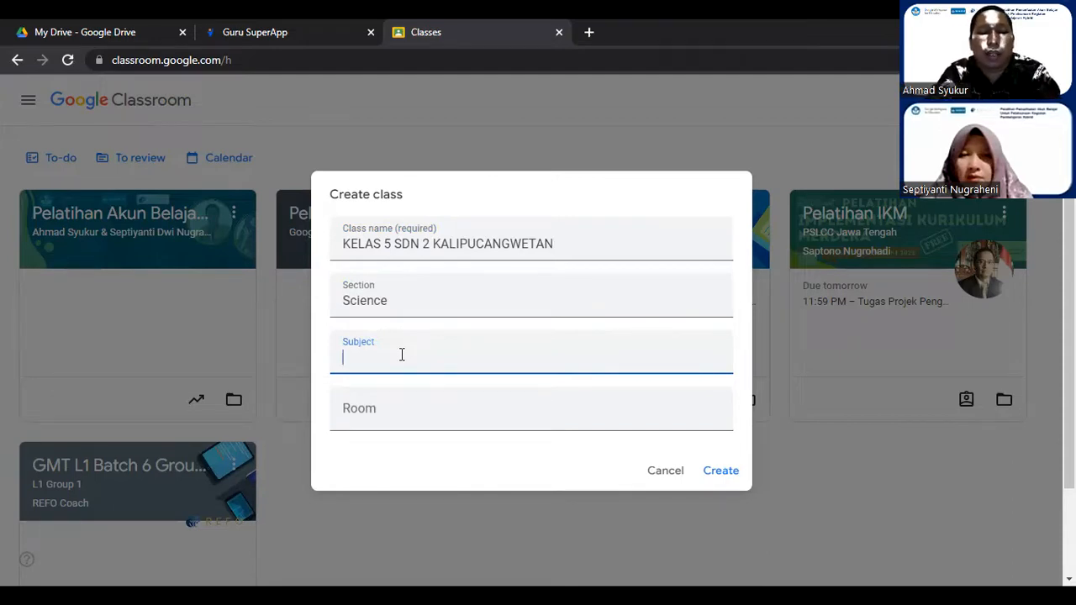
type("Ahmad Syukur")
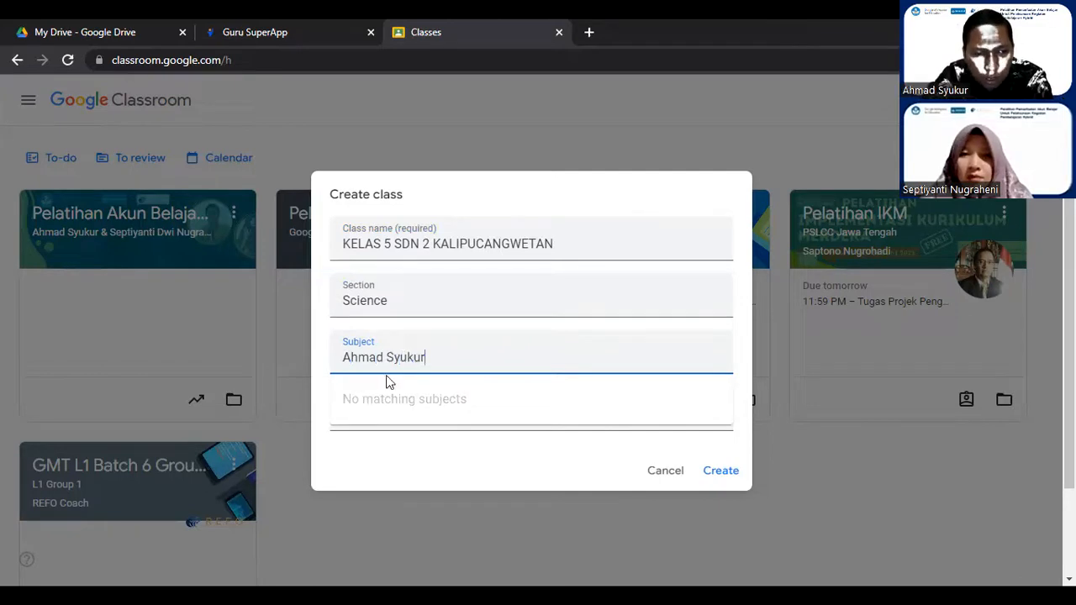
left_click(398, 425)
left_click(386, 407)
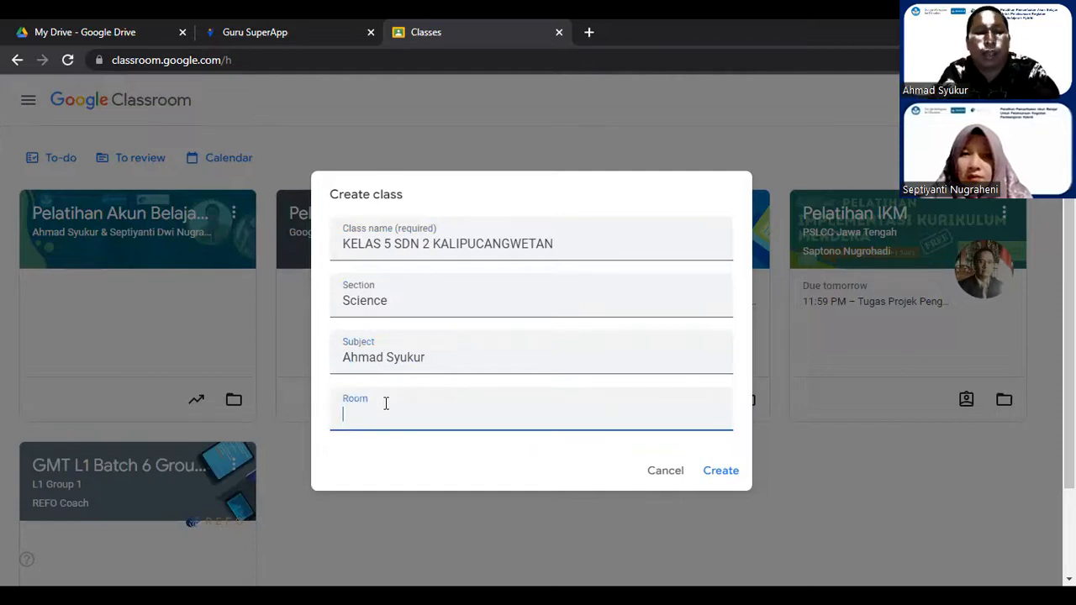
type("001")
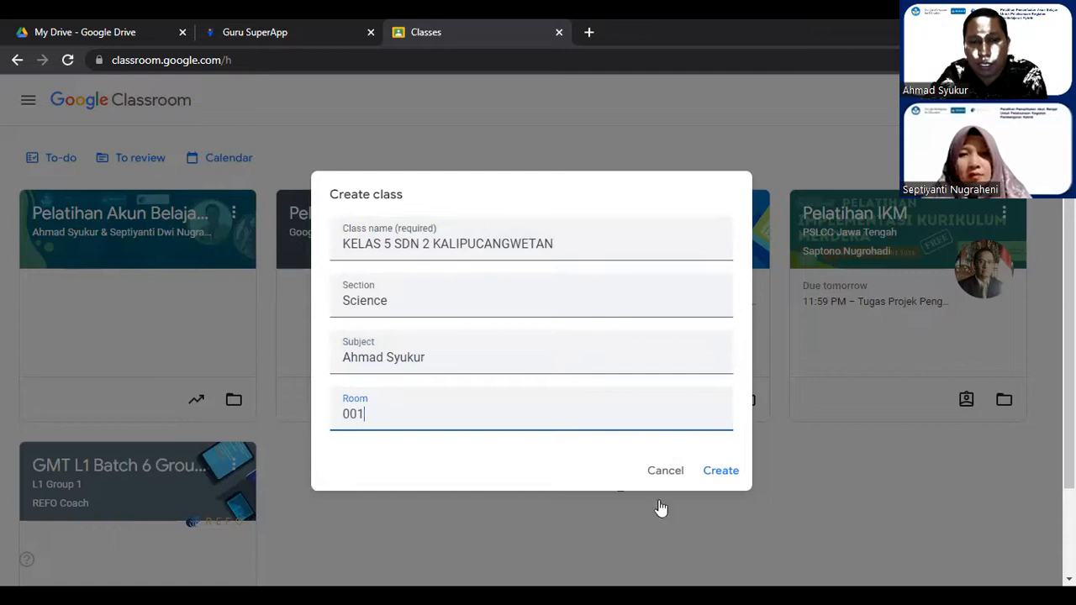
left_click(728, 472)
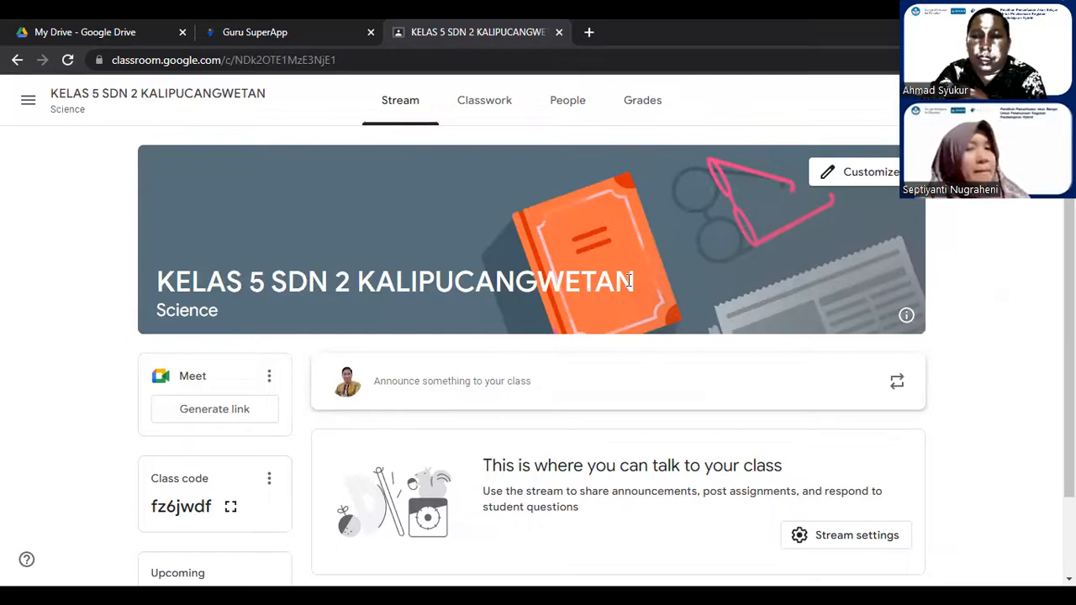
Step: Generate a Meet link for the class, make it visible to students, and save it
scroll(373, 312, "down", 1)
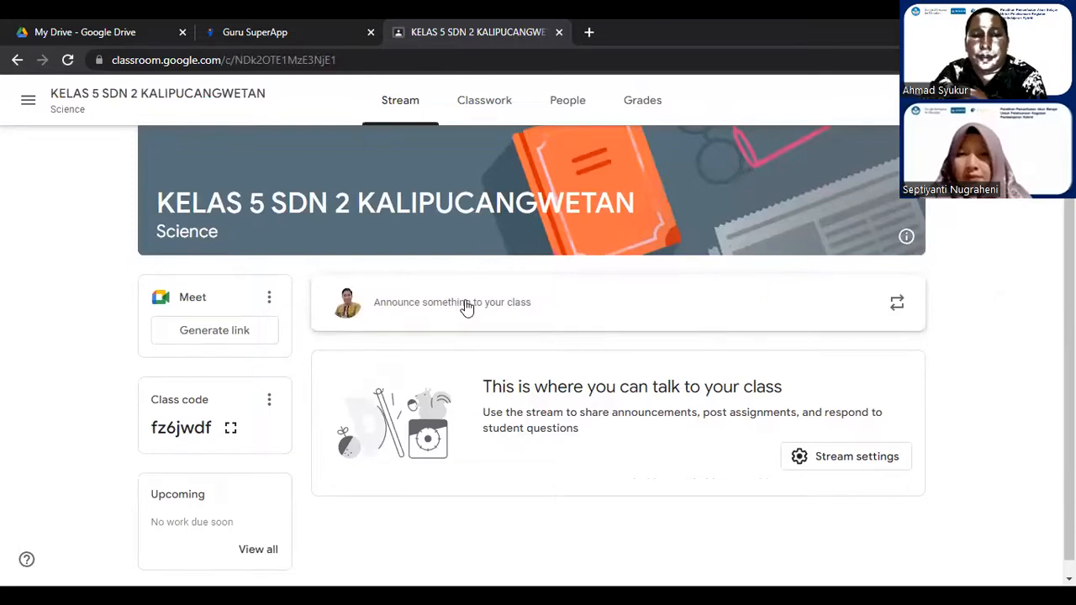
scroll(519, 331, "down", 1)
scroll(471, 315, "up", 1)
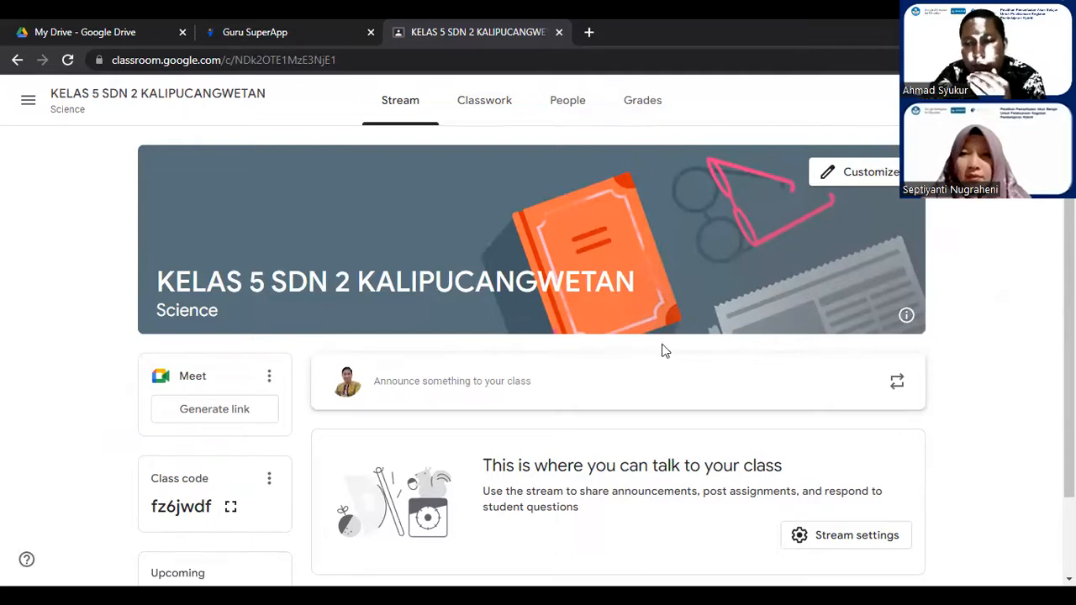
scroll(661, 385, "down", 2)
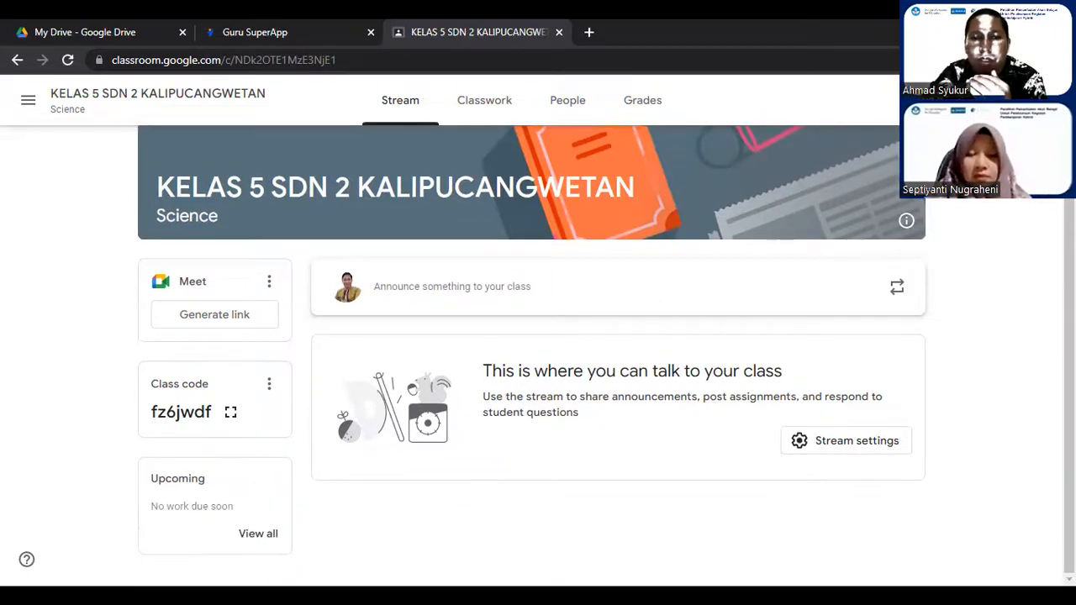
scroll(505, 471, "up", 2)
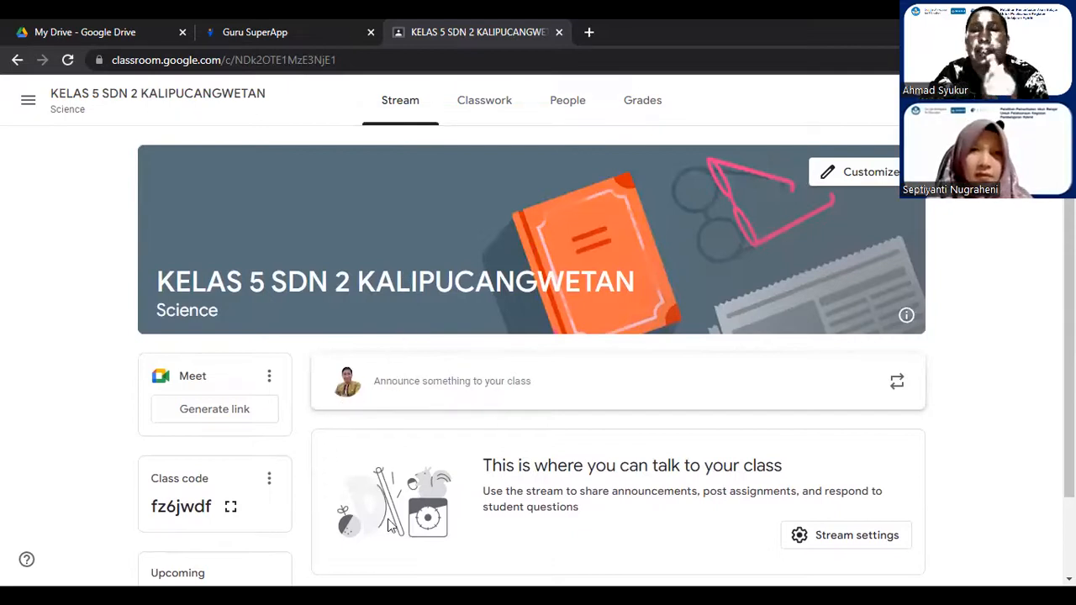
scroll(480, 459, "down", 1)
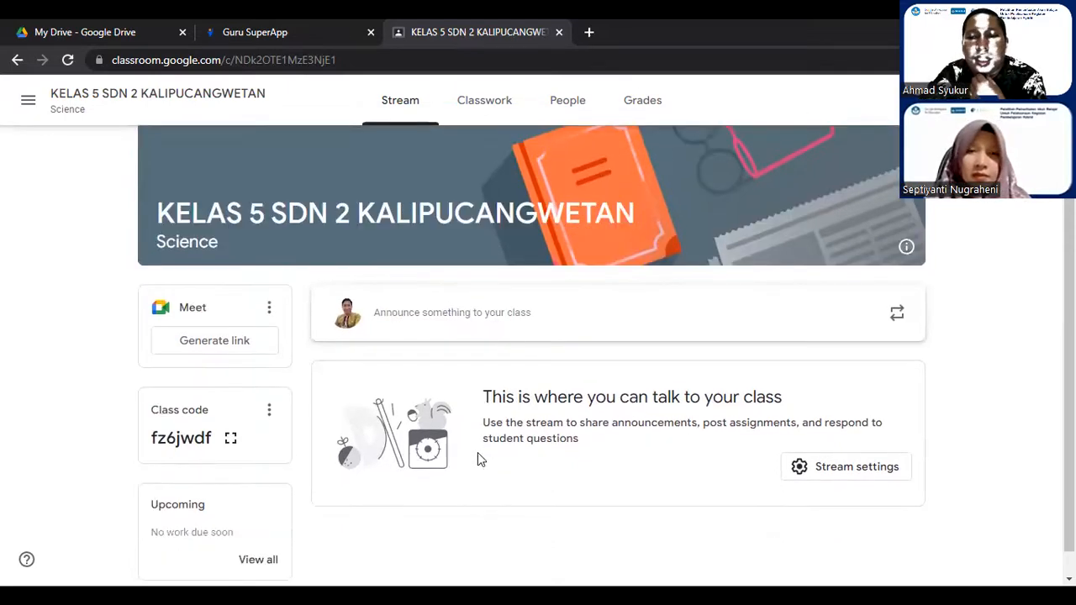
scroll(478, 459, "down", 1)
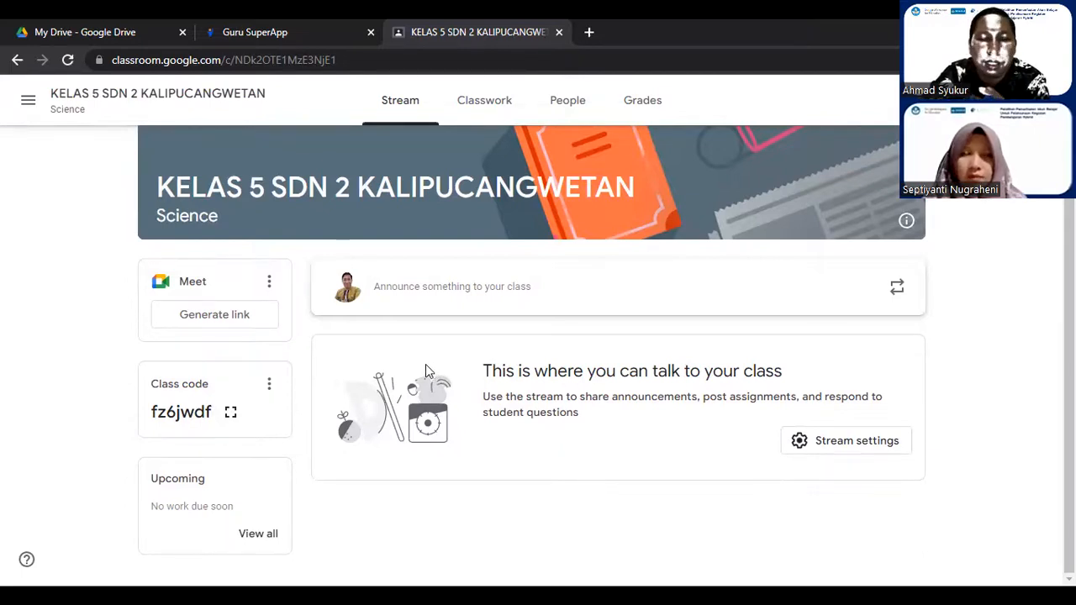
left_click(225, 316)
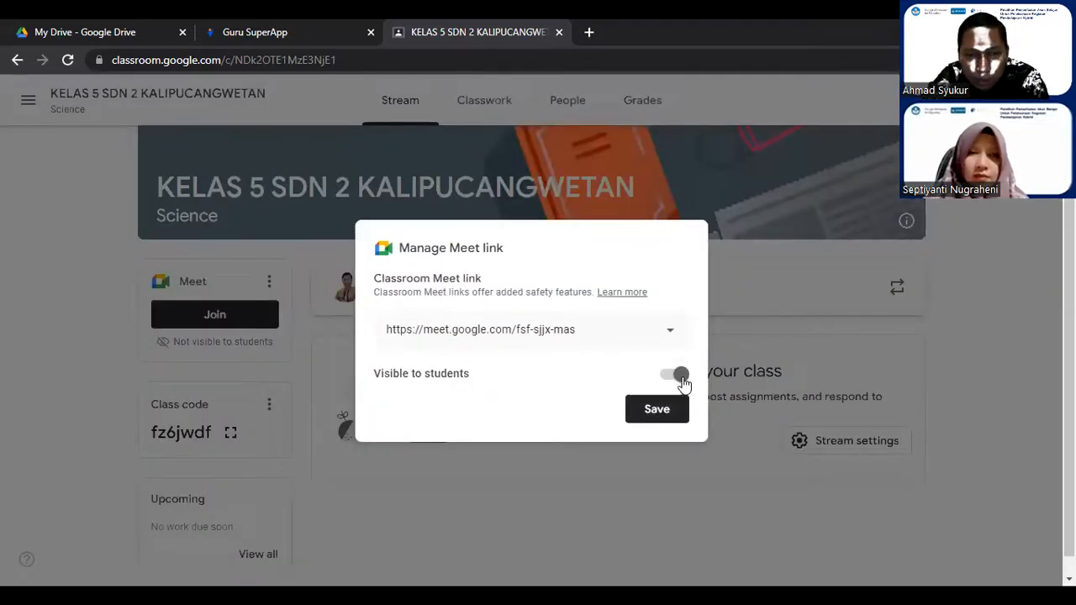
left_click(653, 410)
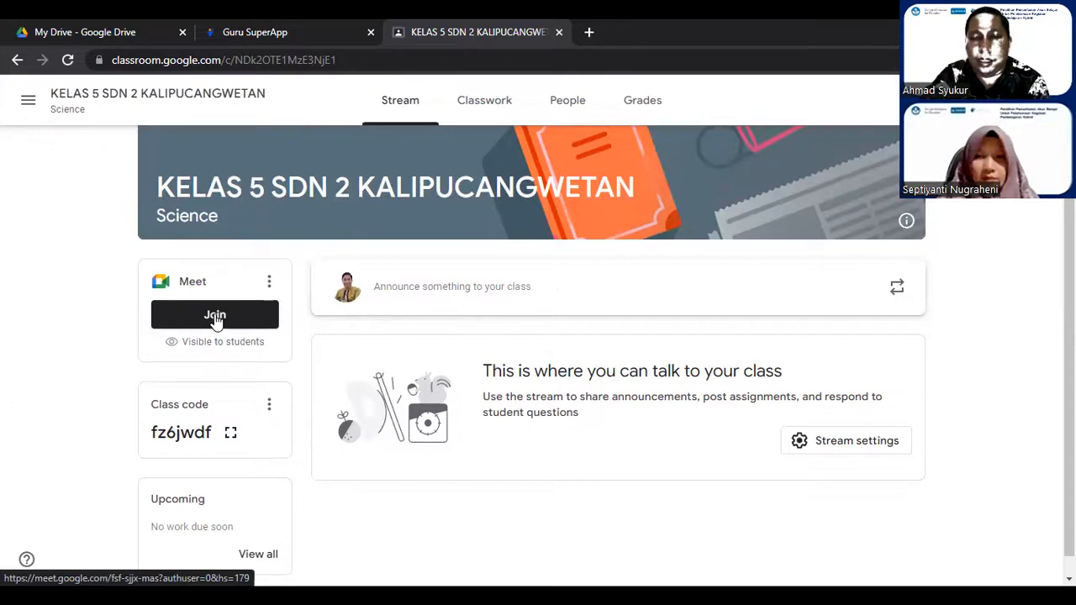
Step: Write a class announcement reading "Mohon Perhatian" with "Google Meet akan dimulai Jam 08.00" on a second line
left_click(464, 290)
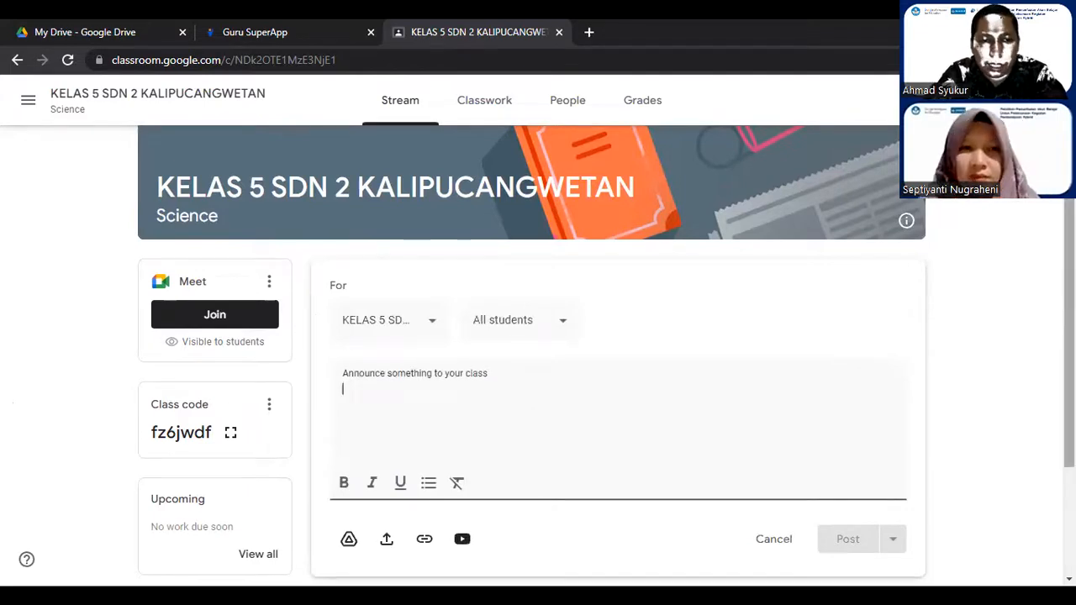
type("Mohon P")
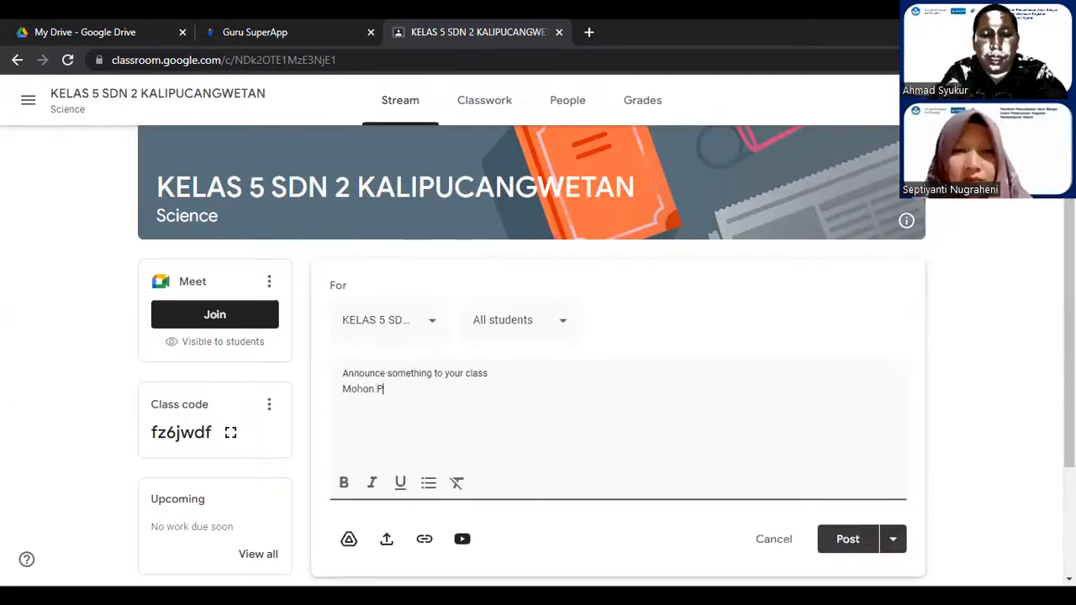
type("erhatian ")
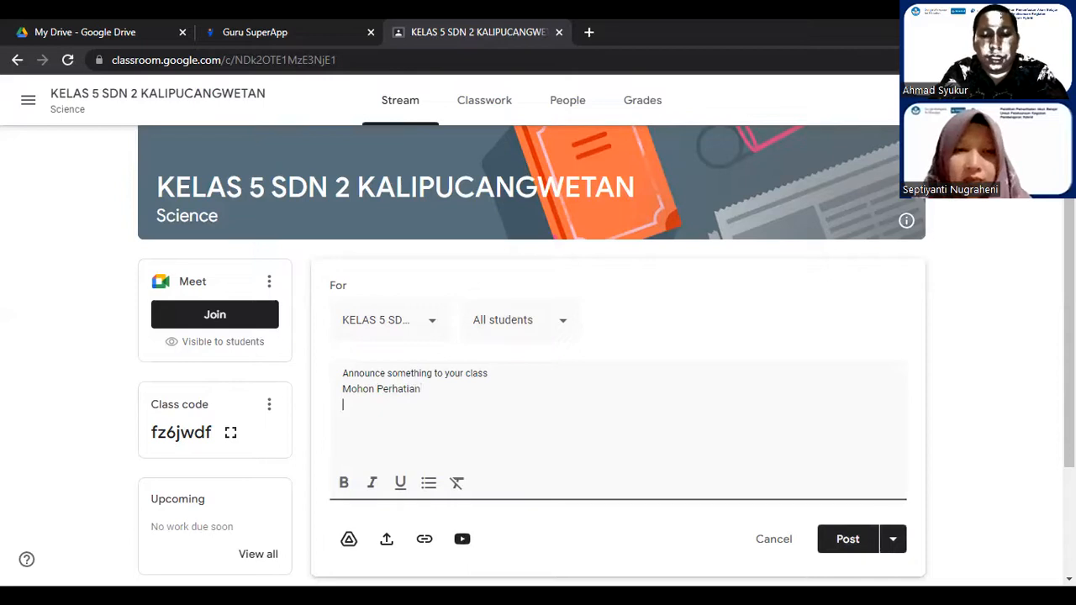
type("Go")
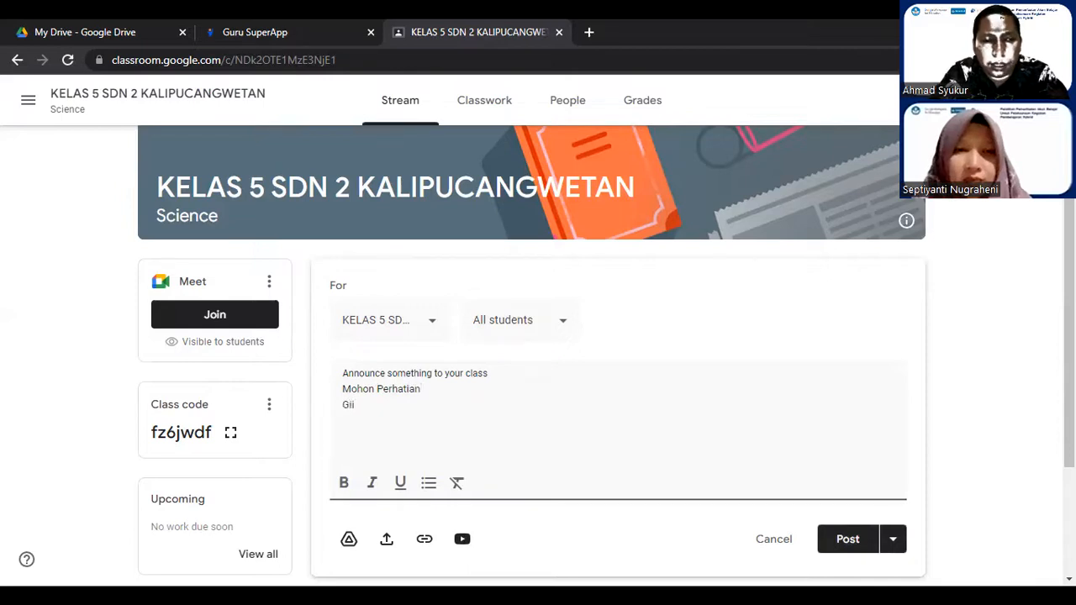
type("ogle")
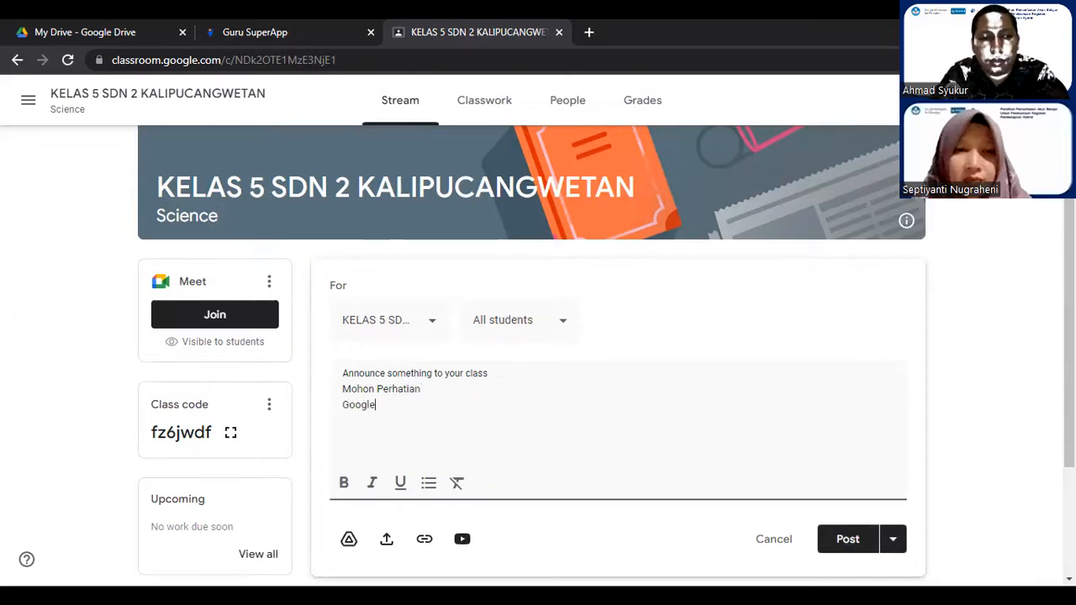
type(" Meet")
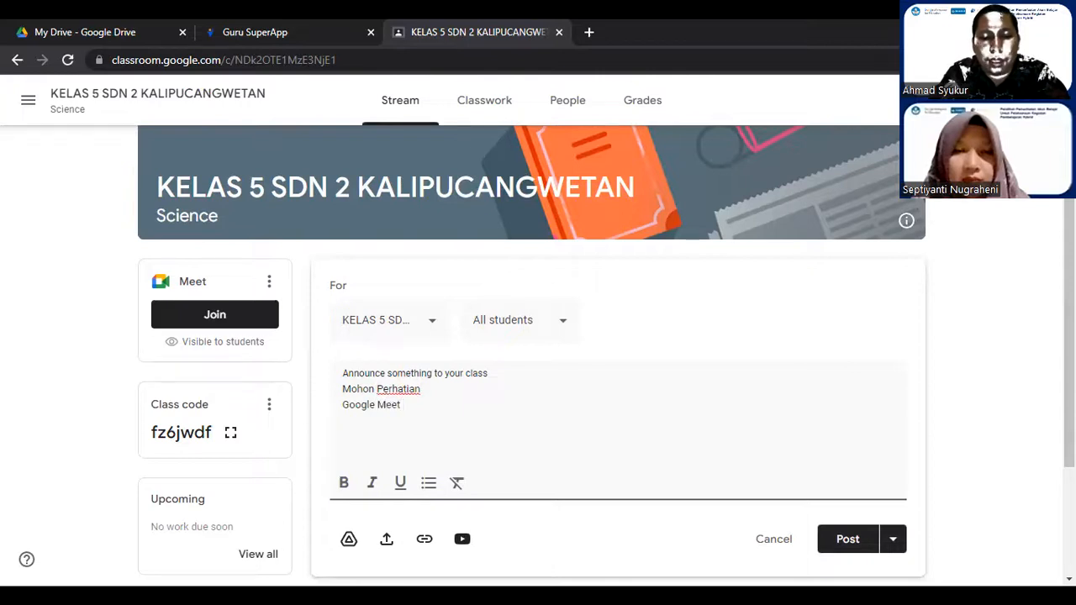
type(" akan dimulai ")
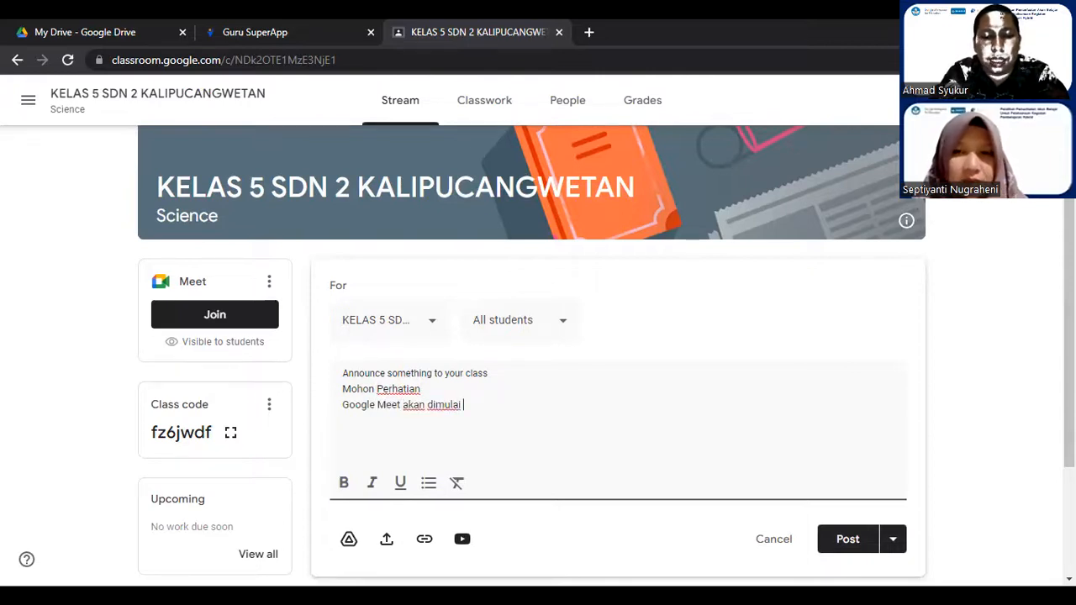
type("Jam ")
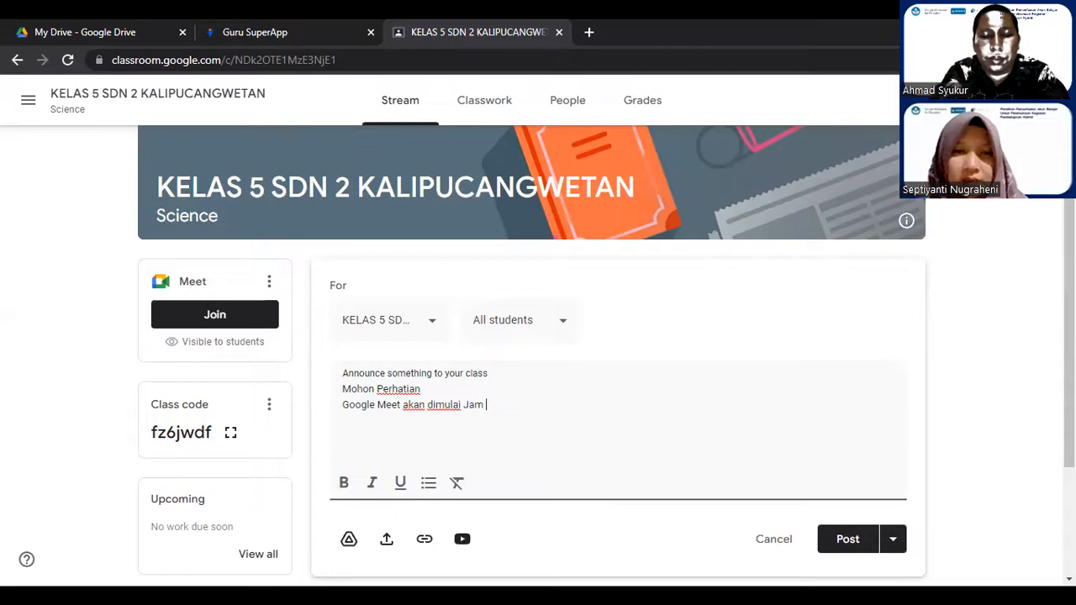
type("08.00")
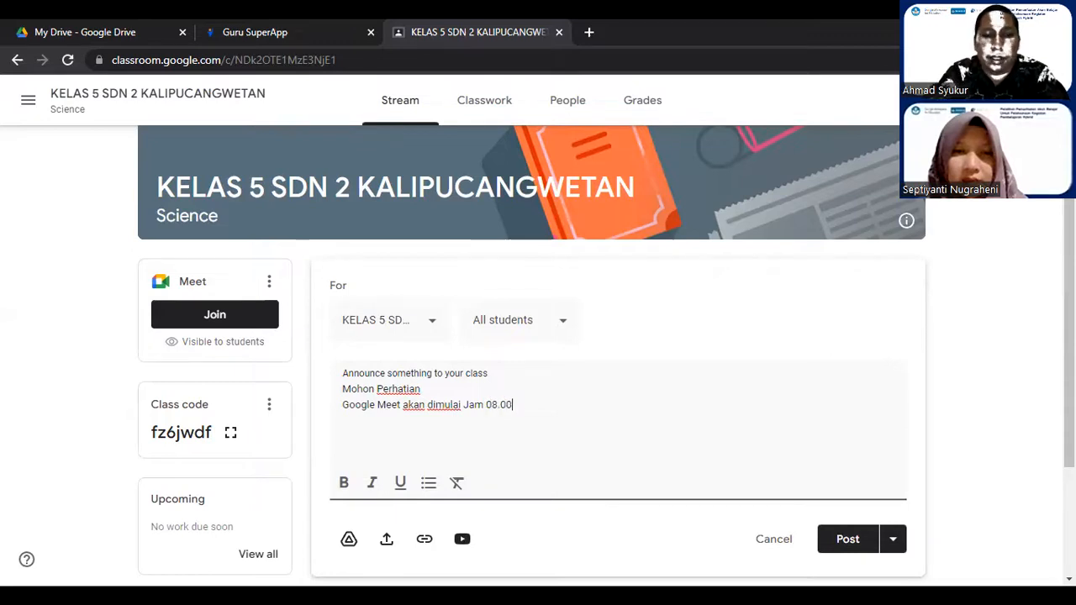
Step: Check the announcement's class and student recipient choices, keep KELAS 5 SDN 2 KALIPUCANGWETAN and All students, and post it
left_click(430, 326)
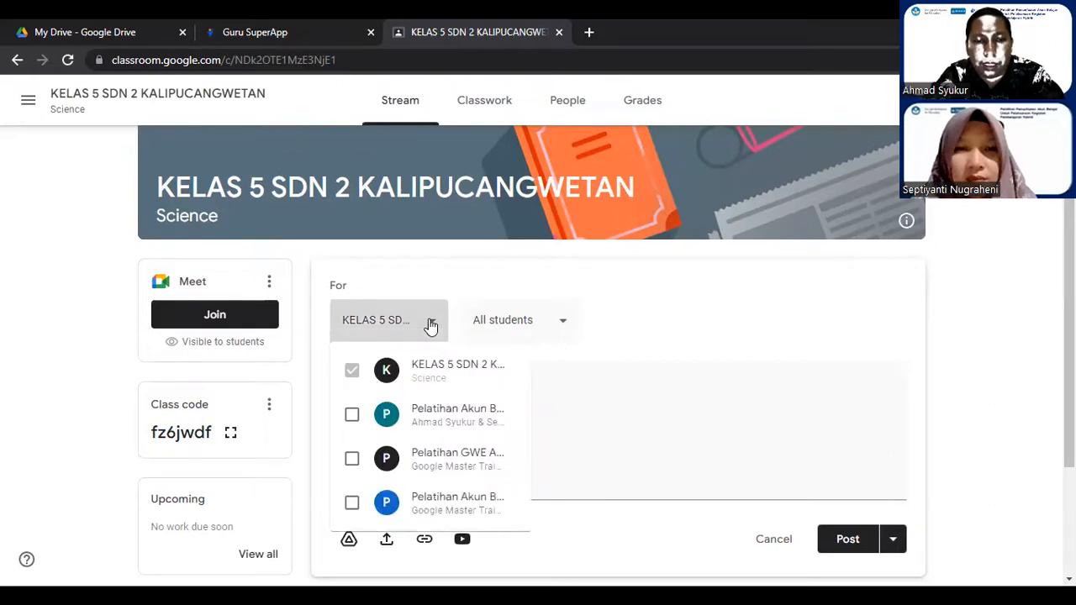
left_click(562, 323)
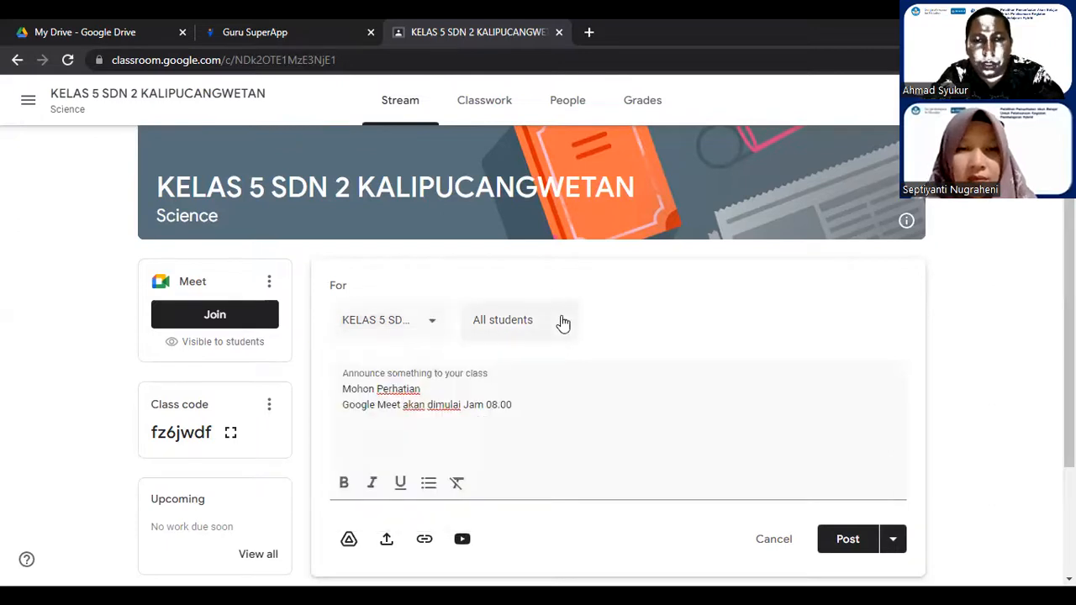
left_click(562, 323)
left_click(525, 468)
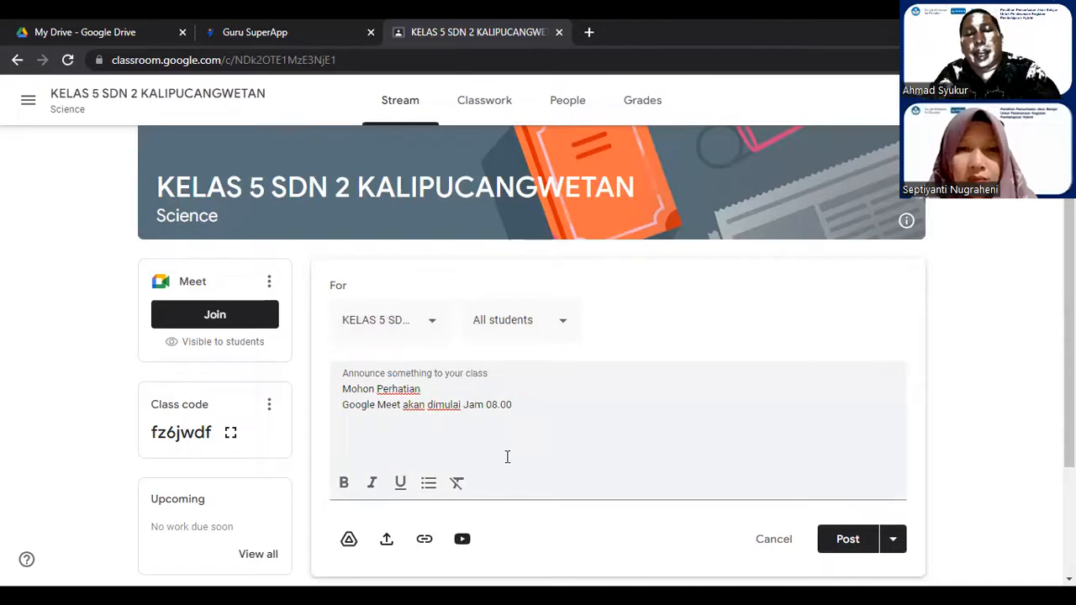
scroll(757, 380, "down", 2)
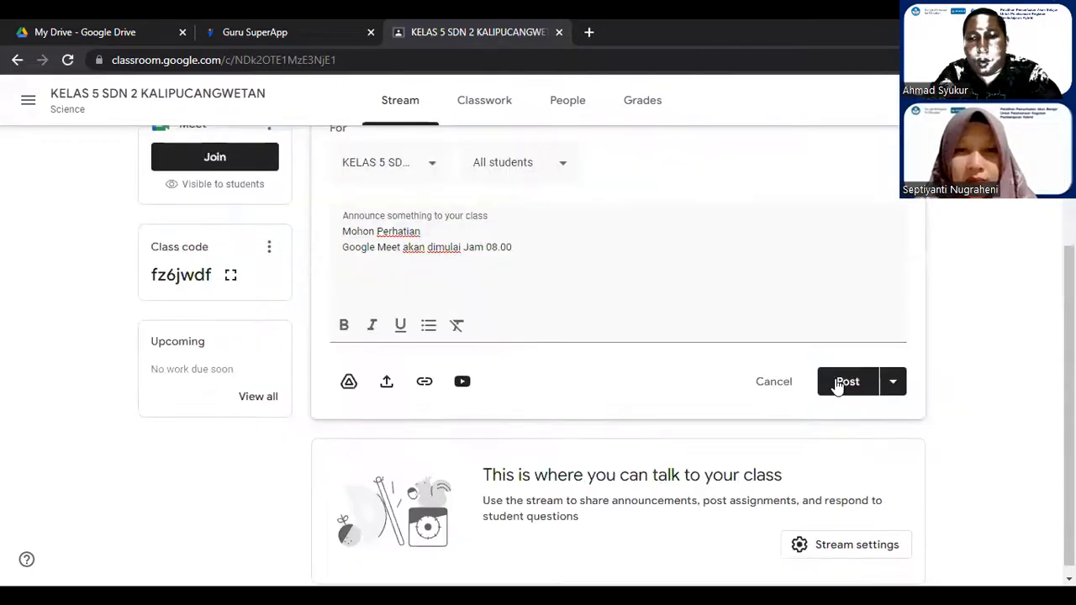
key("ctrl+Return")
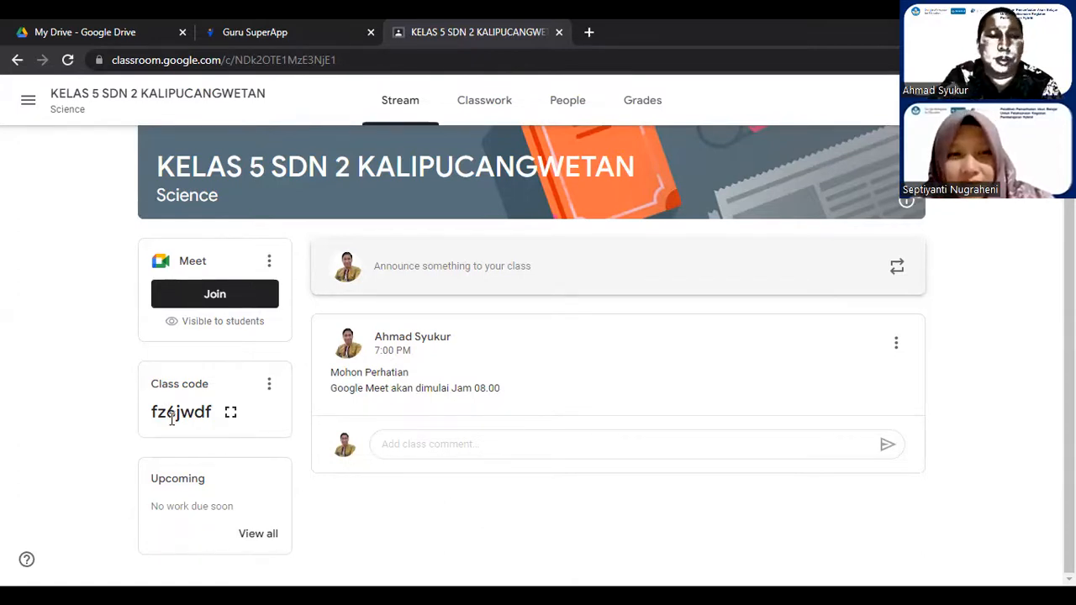
Step: Highlight the class code shown on the class stream page
left_click_drag(153, 414, 217, 413)
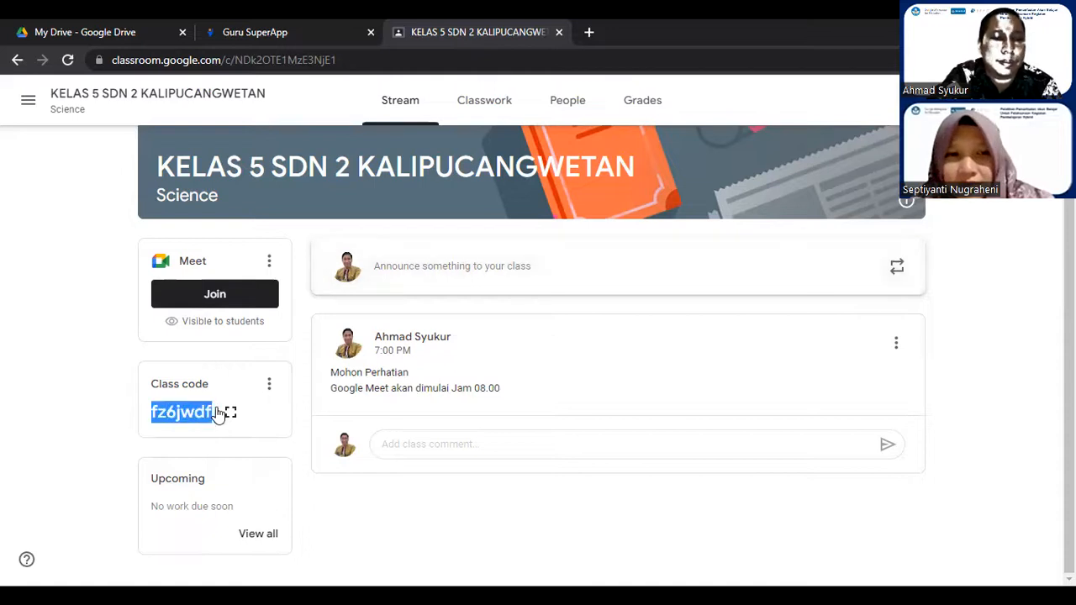
left_click(169, 414)
left_click_drag(152, 413, 221, 412)
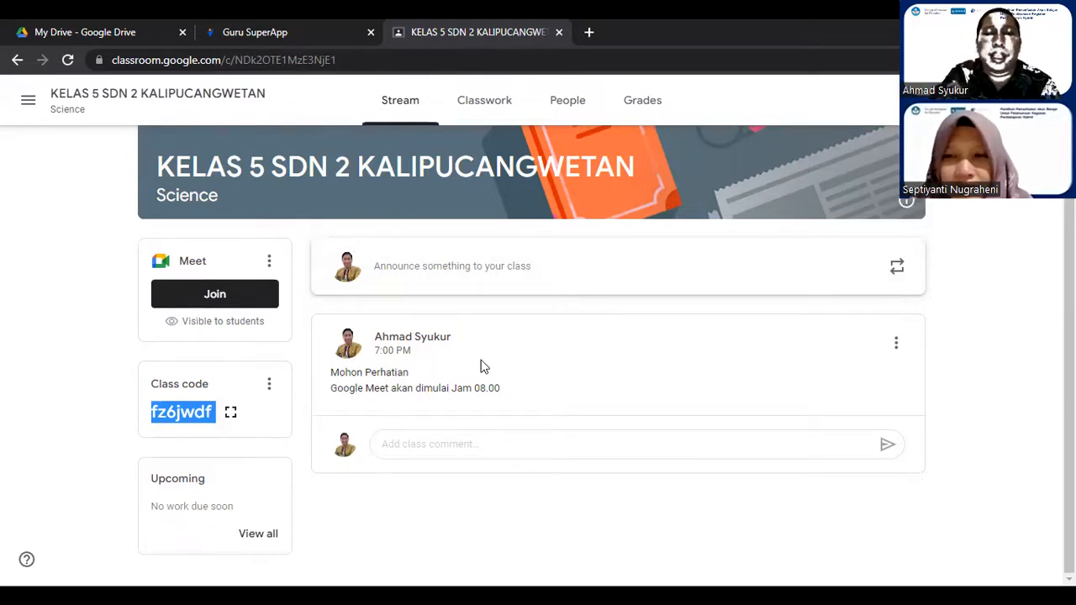
Step: Customize the class appearance by uploading "Blue & Yellow Modern Business Talk LinkedIn Banner (3)" from Downloads as the stream header image
scroll(612, 340, "up", 2)
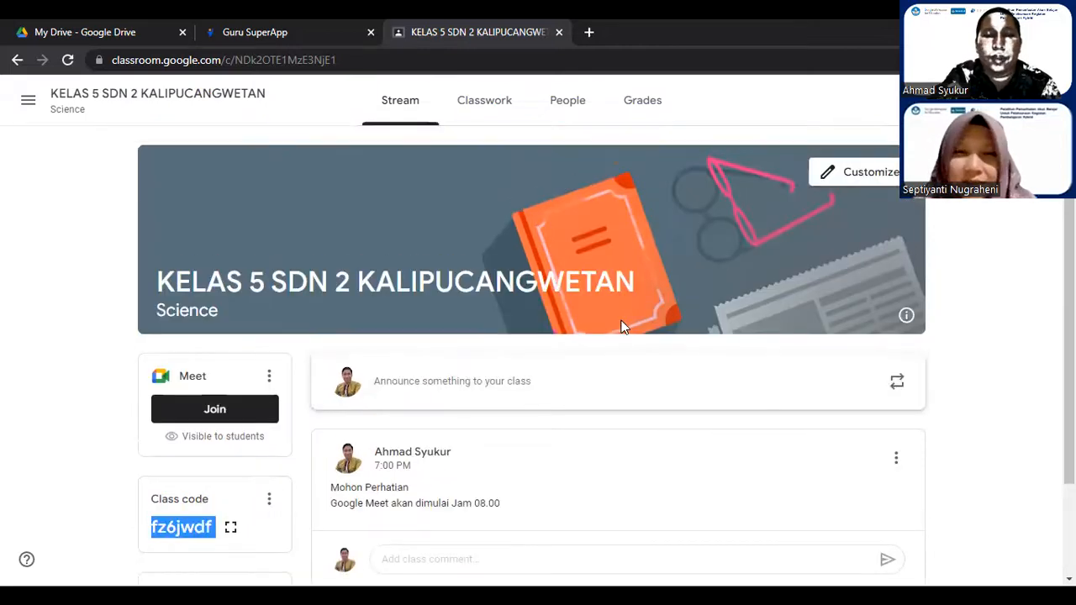
scroll(618, 326, "down", 1)
scroll(554, 235, "up", 1)
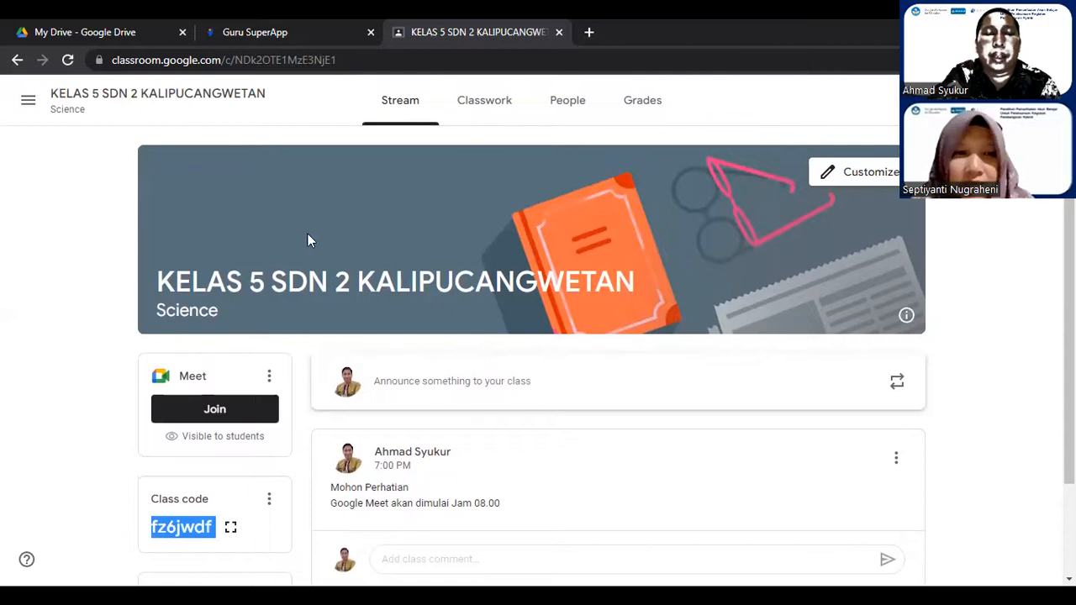
left_click(851, 177)
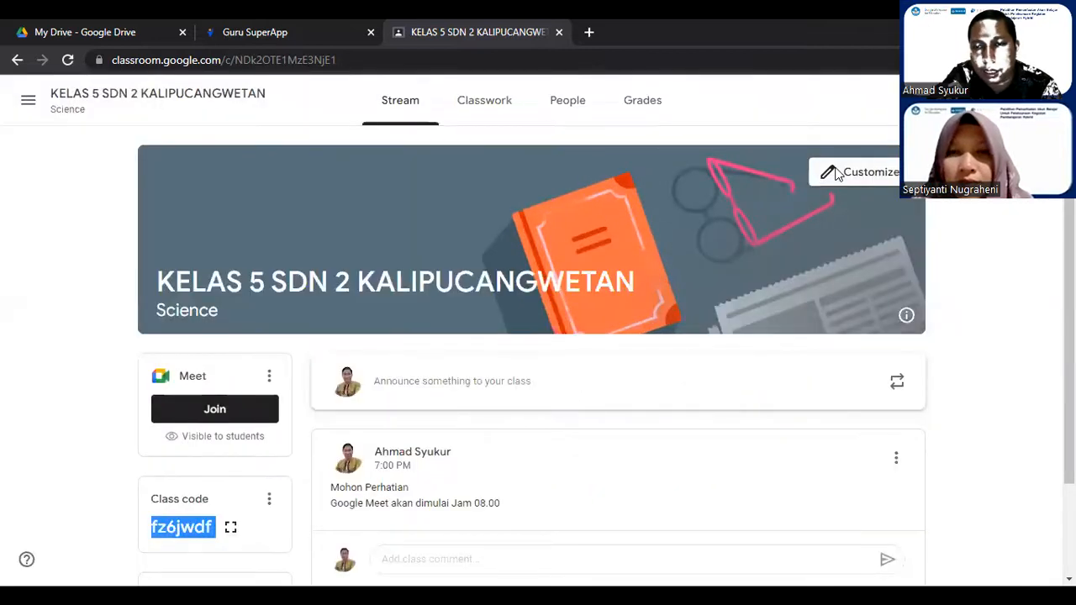
left_click(835, 174)
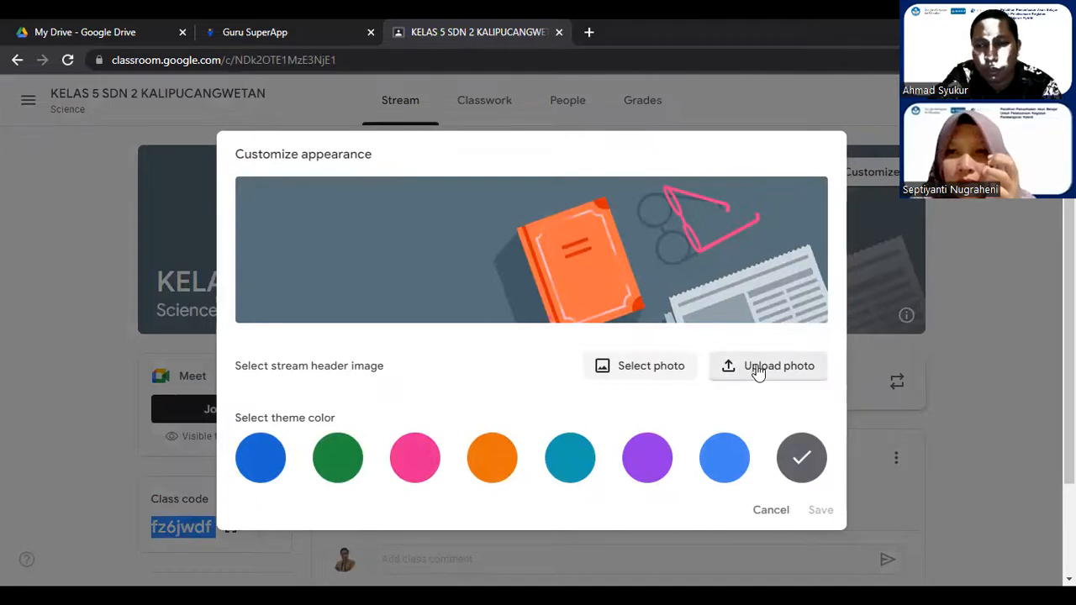
left_click(756, 368)
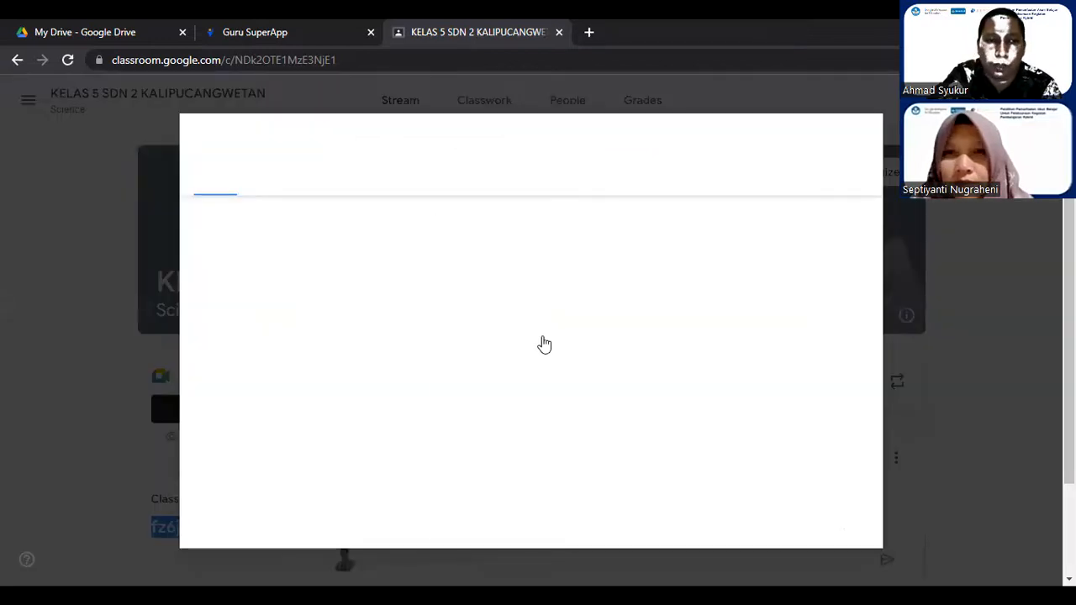
left_click(557, 422)
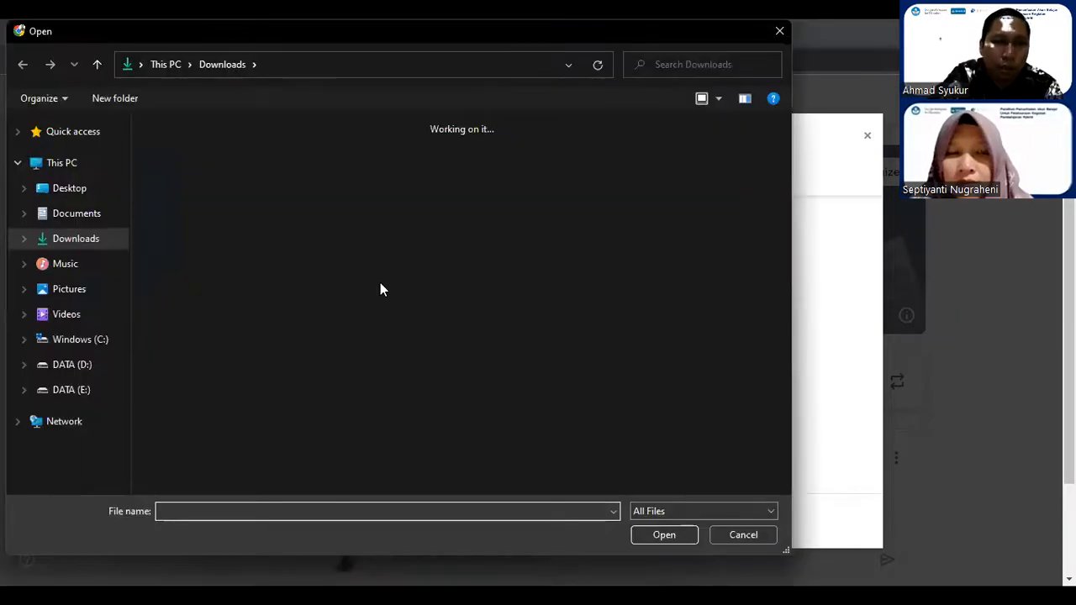
scroll(467, 317, "down", 3)
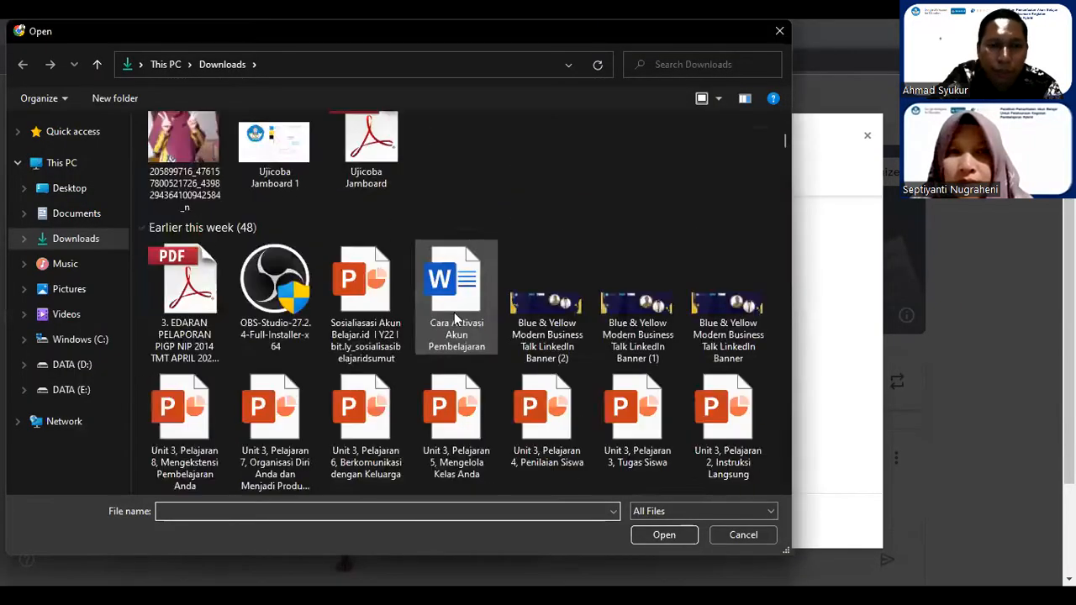
scroll(447, 373, "up", 5)
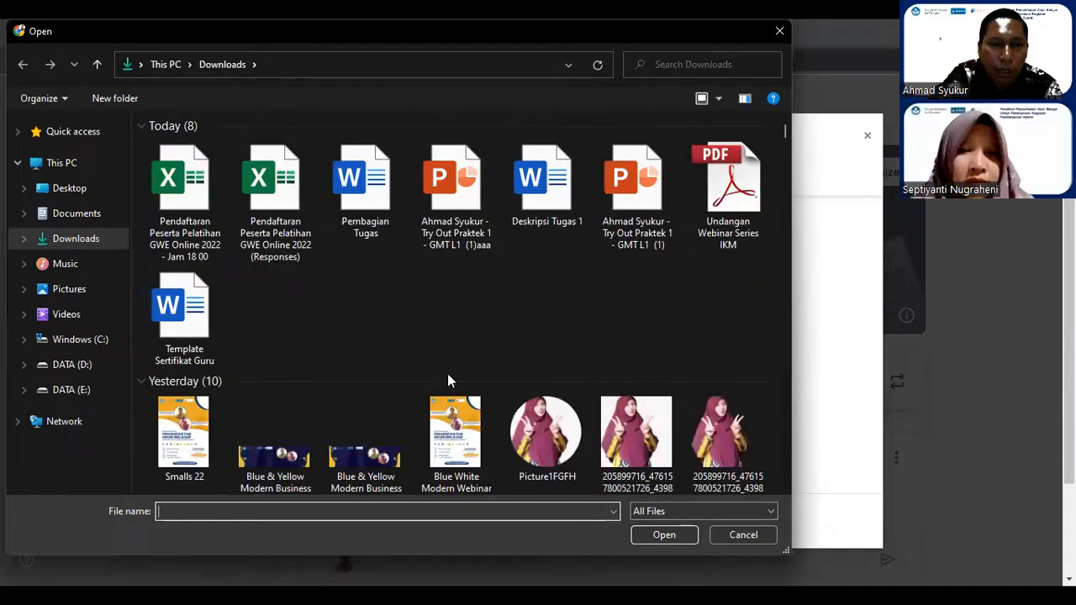
left_click(365, 454)
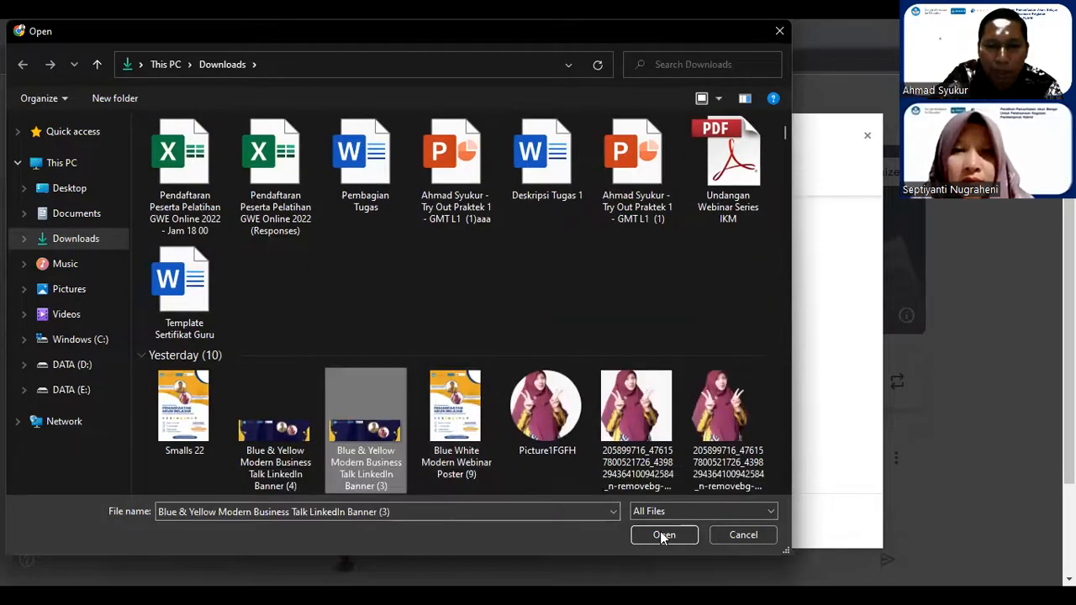
left_click(664, 535)
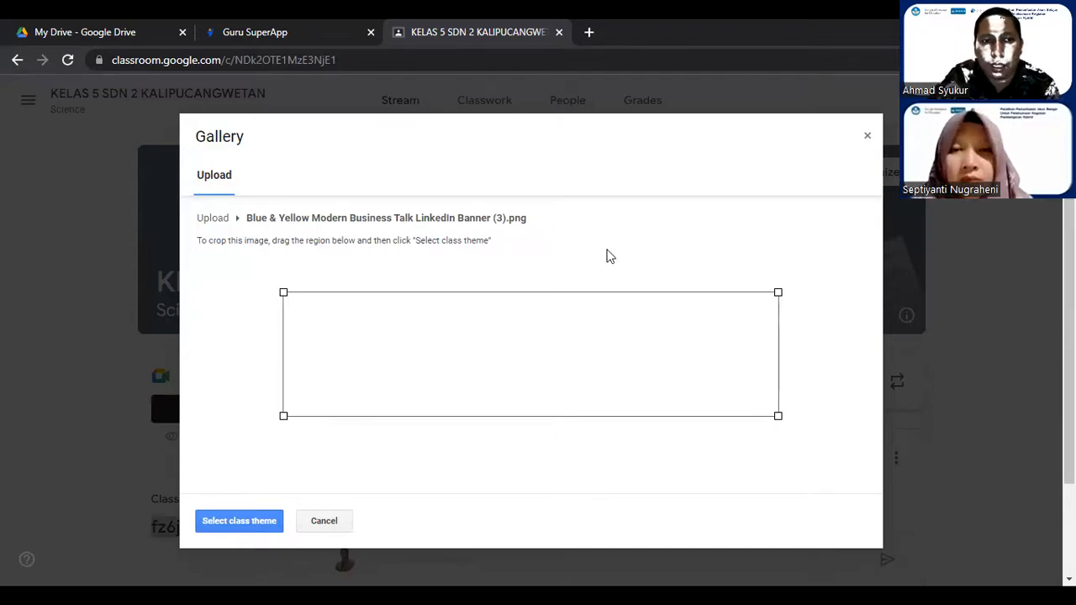
Step: Move the crop region to the upper-left of the uploaded banner, apply it as the class theme and save the appearance
scroll(539, 313, "down", 1)
scroll(543, 345, "up", 1)
mouse_move(471, 320)
left_mouse_down()
mouse_move(503, 324)
mouse_move(469, 321)
left_mouse_up()
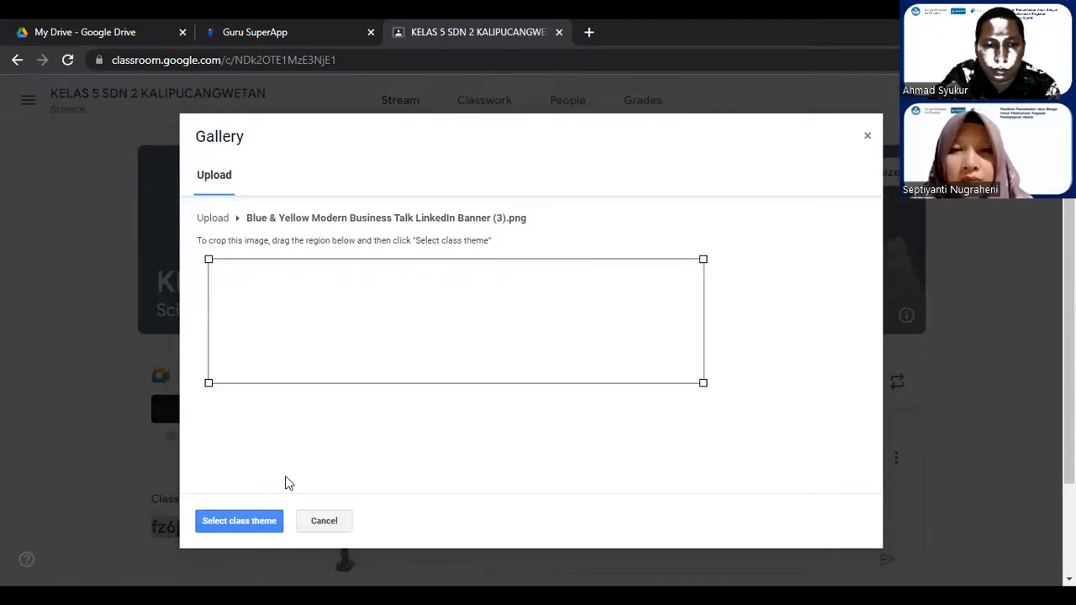
left_click(251, 521)
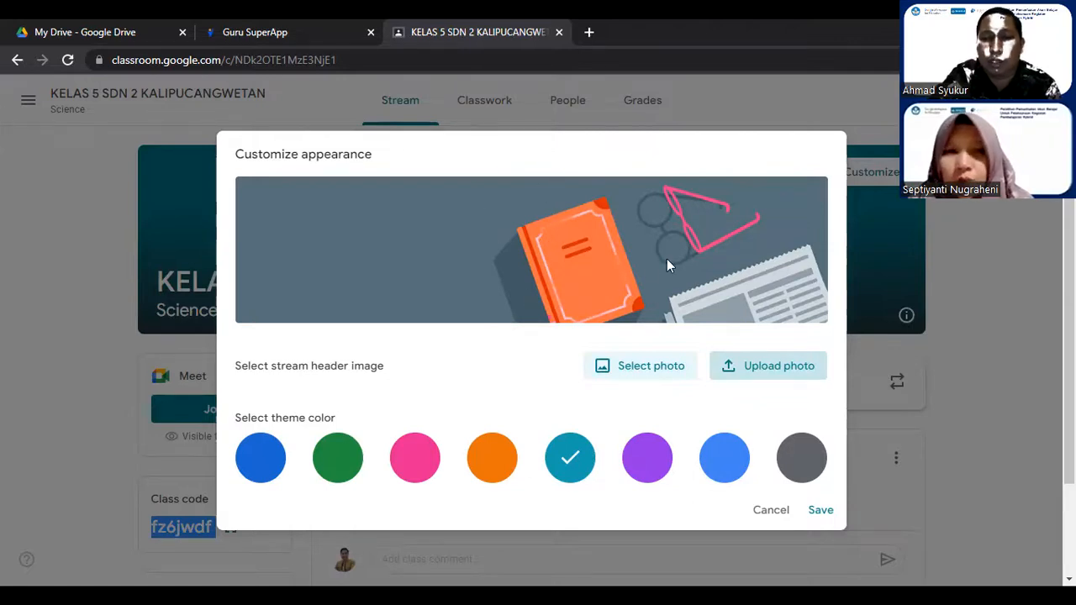
left_click(819, 511)
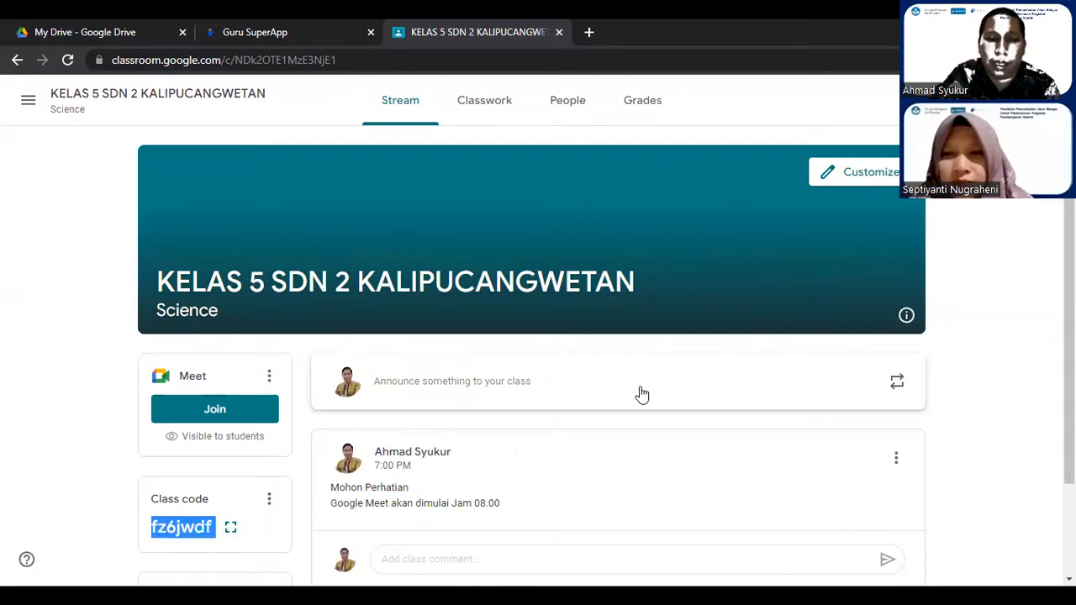
scroll(639, 391, "down", 2)
scroll(643, 412, "up", 1)
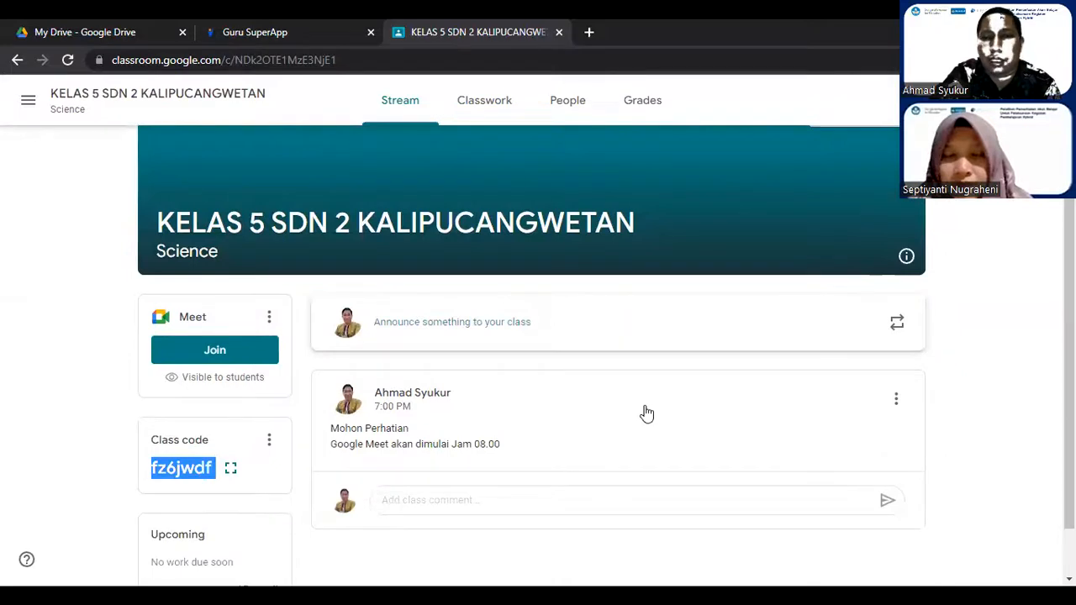
scroll(647, 408, "up", 1)
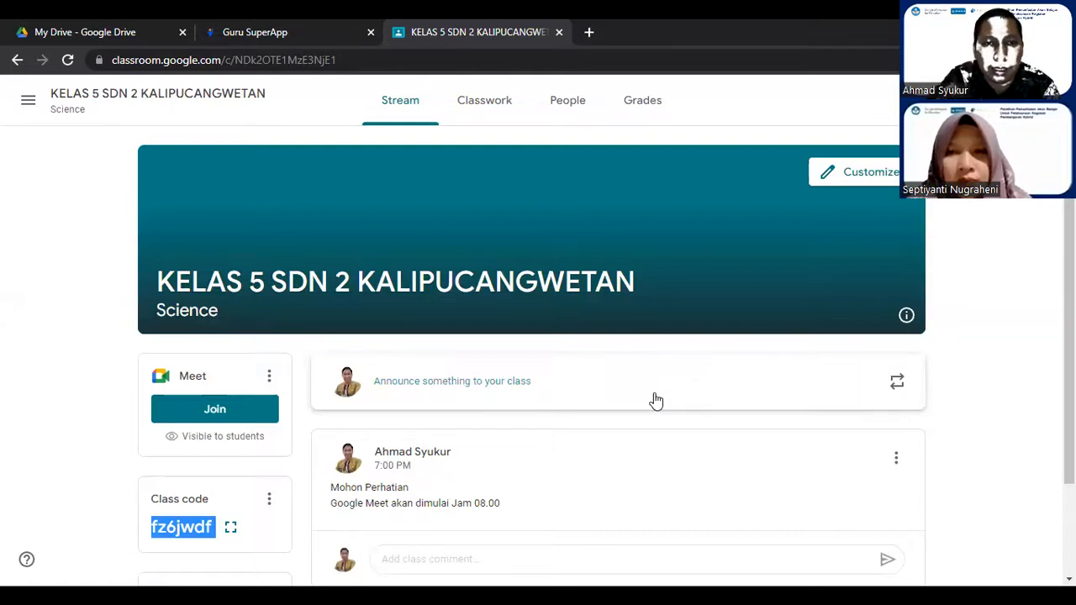
Step: Add a topic named "Daftar Hadir" to the class's classwork
left_click(479, 110)
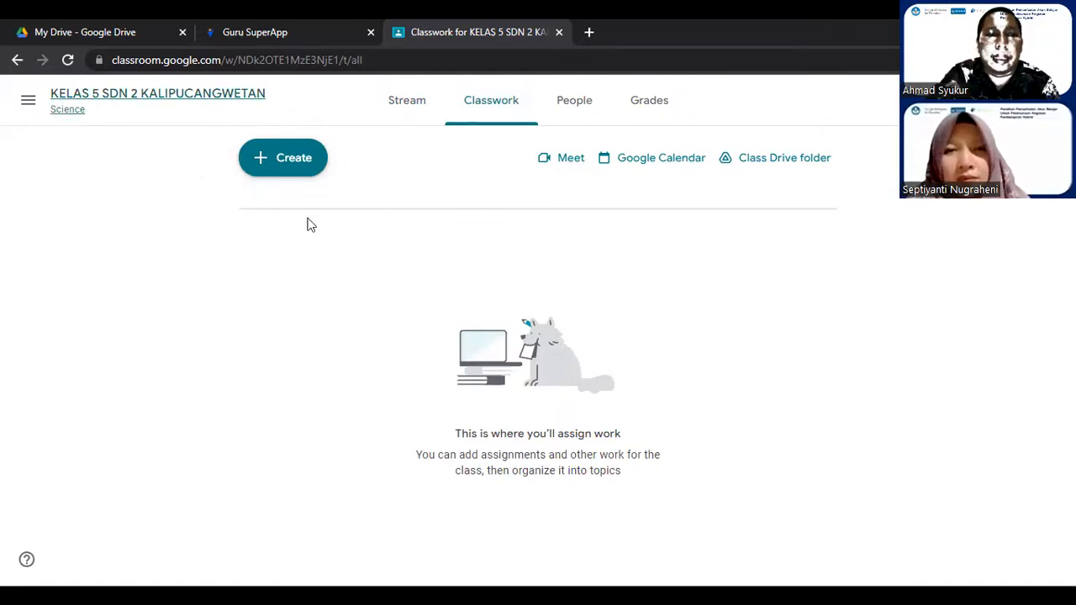
left_click(290, 160)
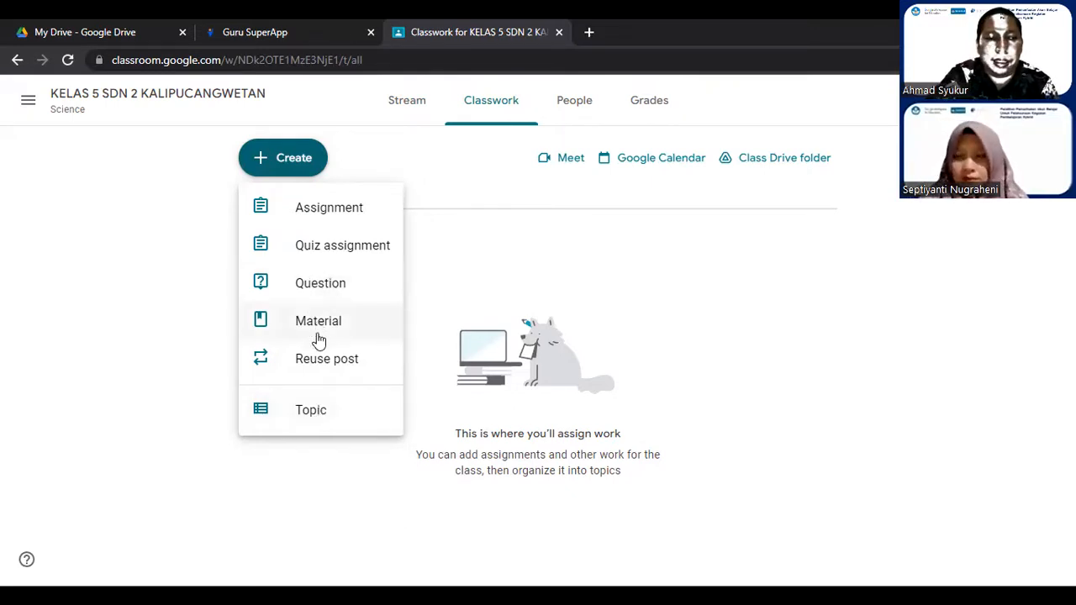
left_click(308, 410)
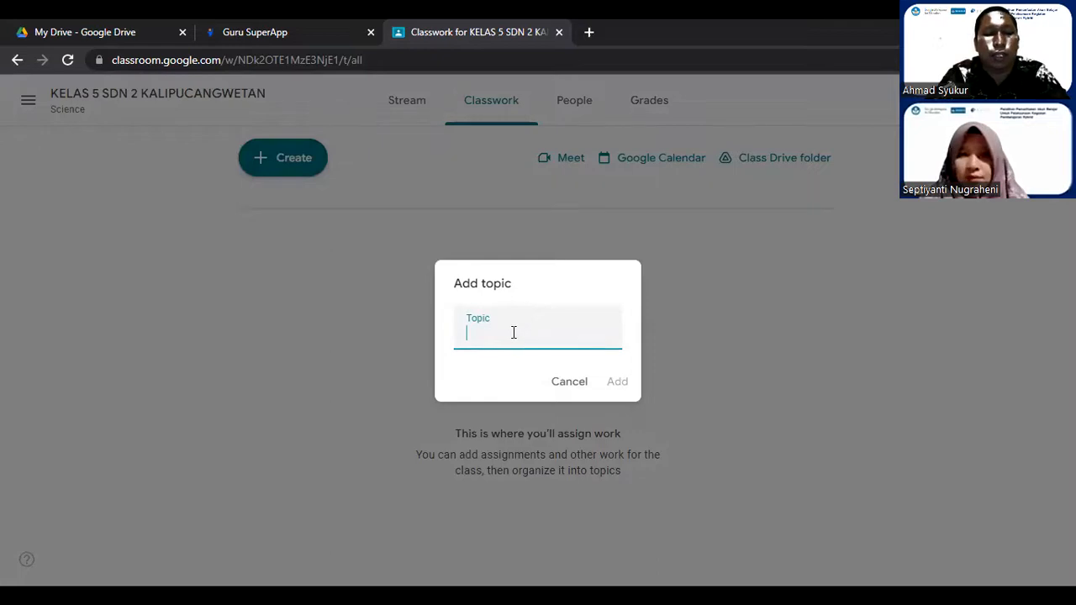
type("Daft")
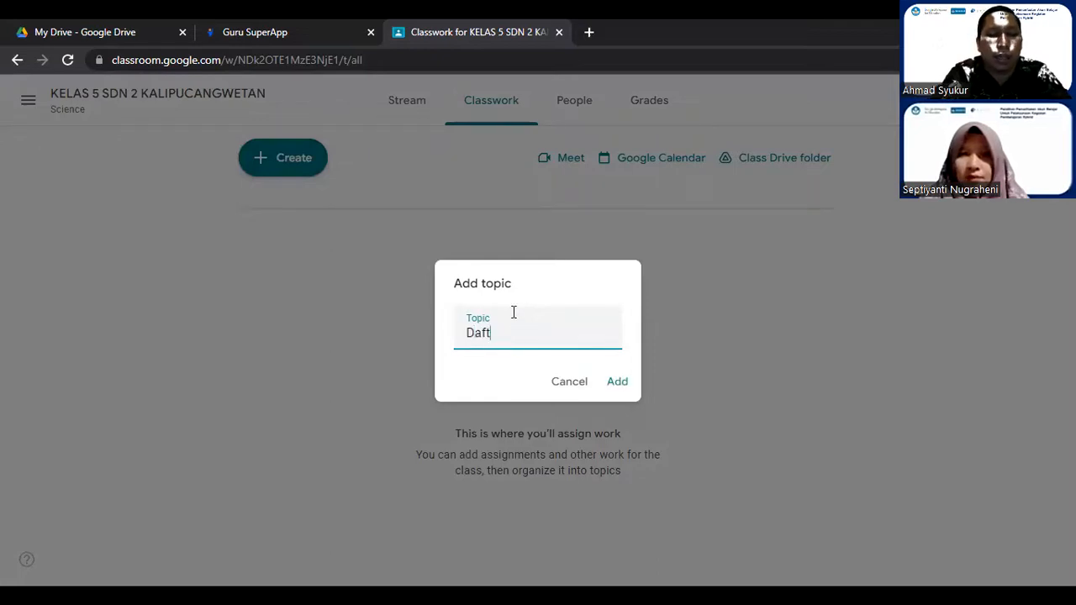
type("ar Hadir")
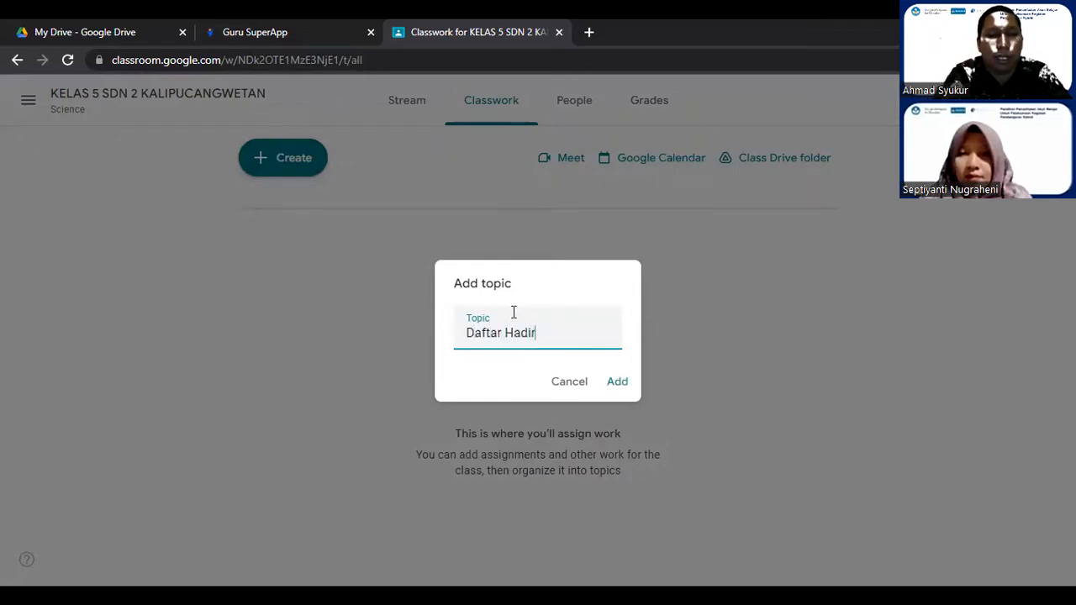
left_click(616, 382)
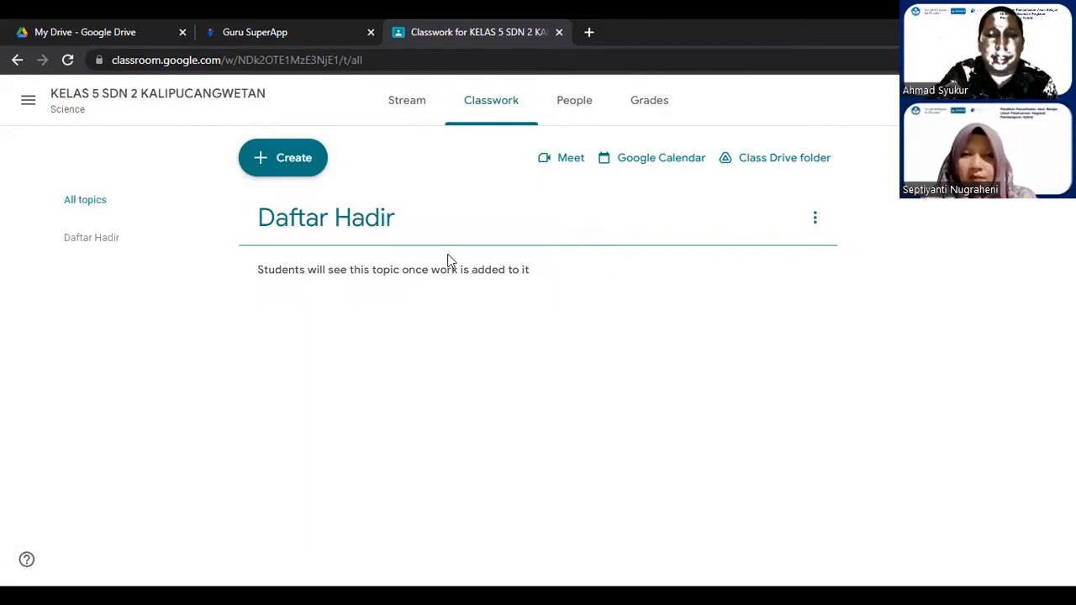
Step: Create a new classwork material titled "Daftar Hadir Siswa Kelas 5"
left_click(288, 157)
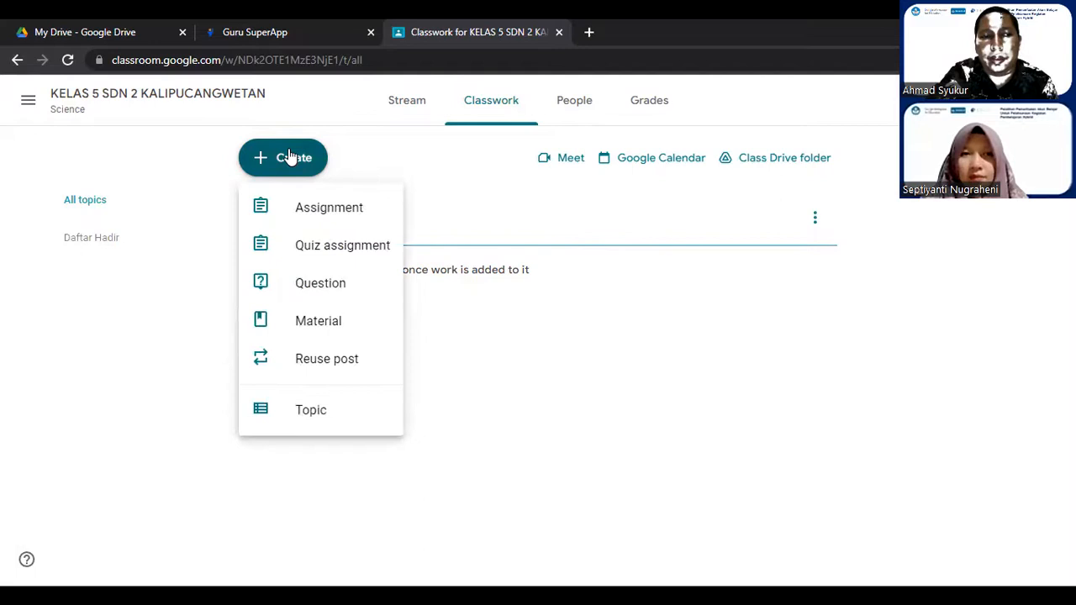
left_click(327, 322)
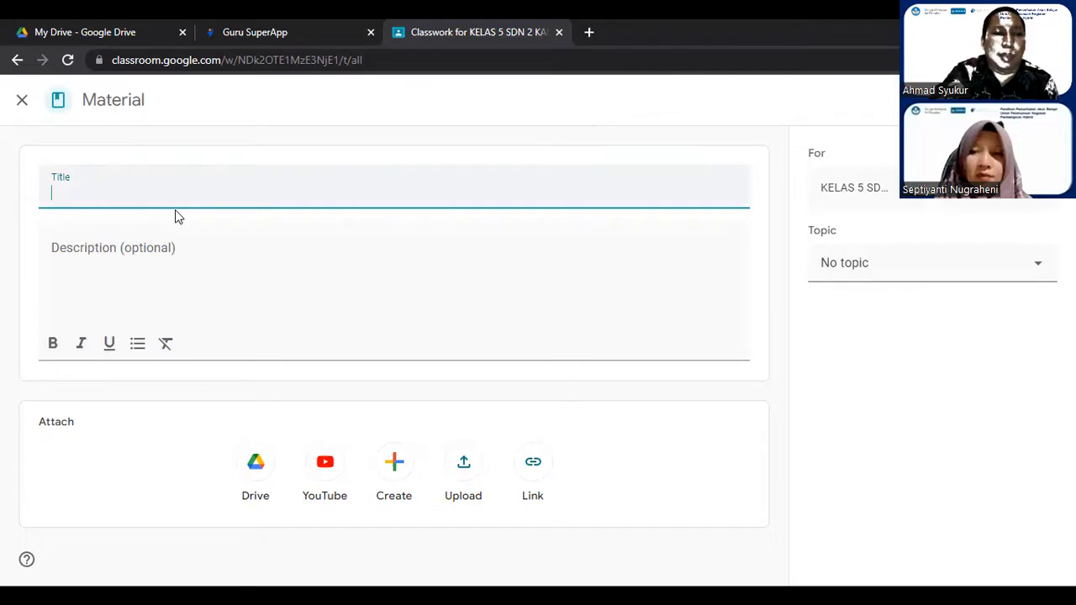
type("afta")
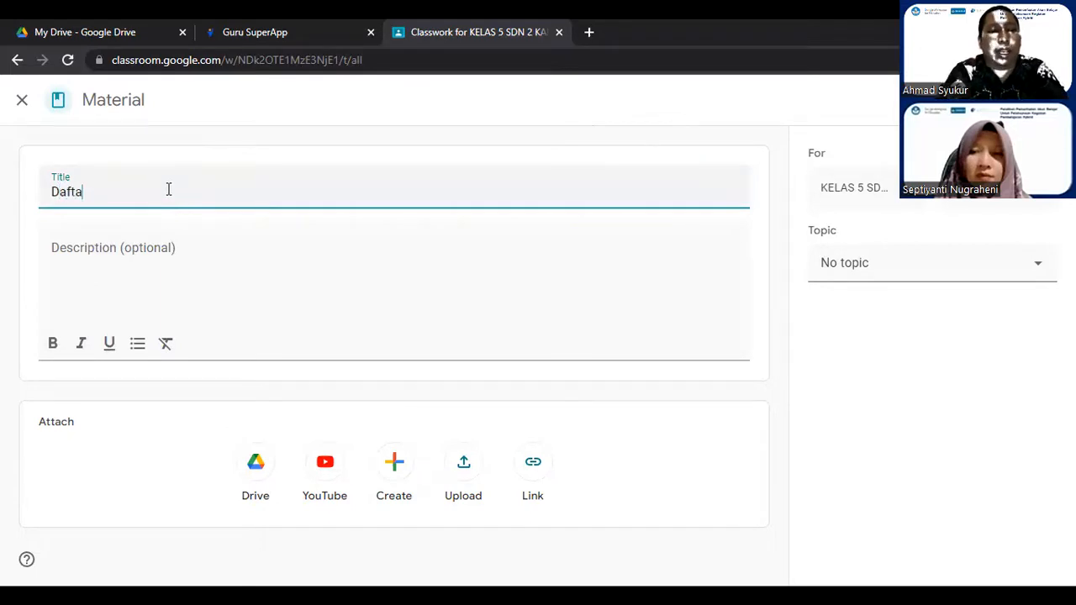
type("r Hadir Siswa ")
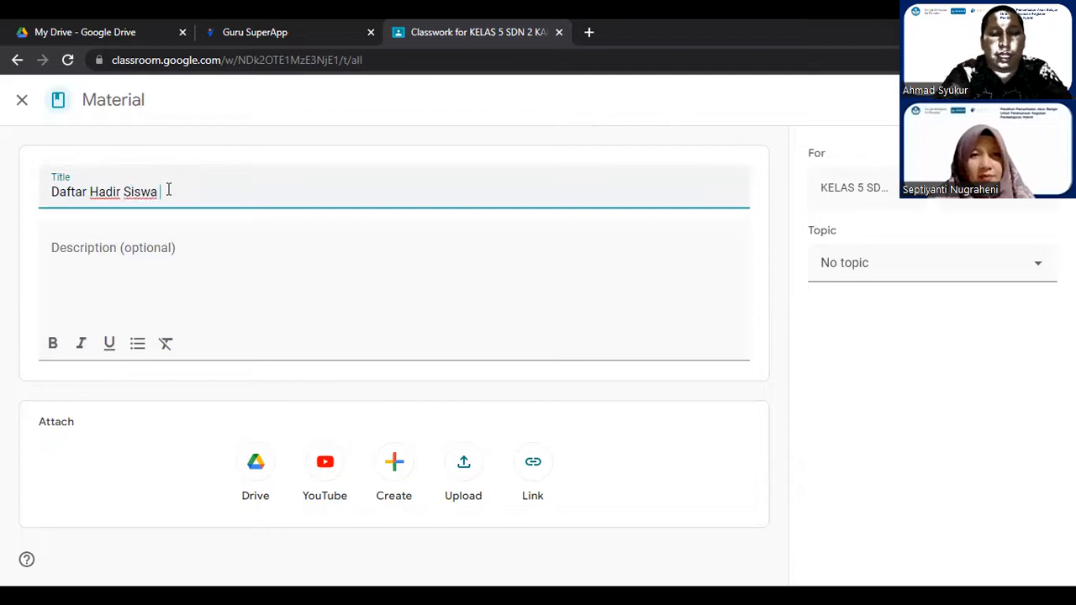
type("Kelas 5")
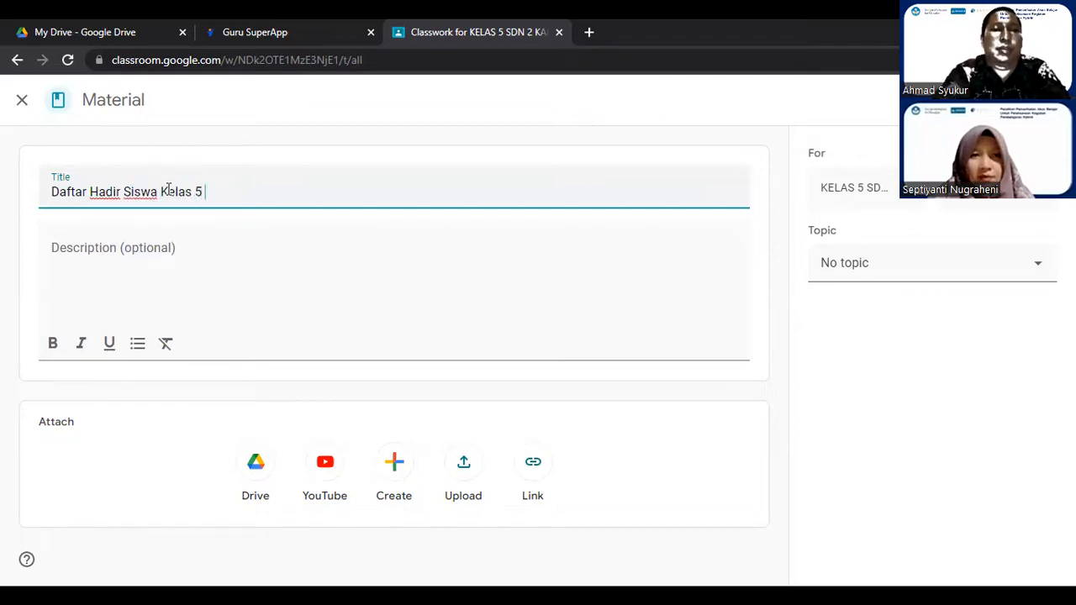
Step: Enter "Mohon Diisi daftar hadirnya dengan benar" as the material's description
left_click(202, 251)
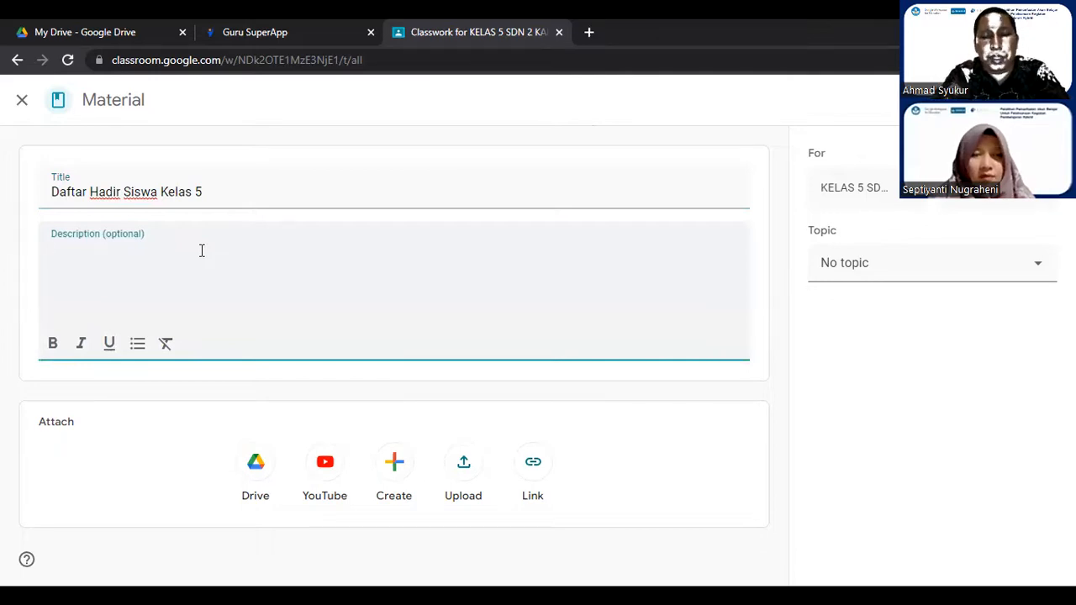
type("Mohon")
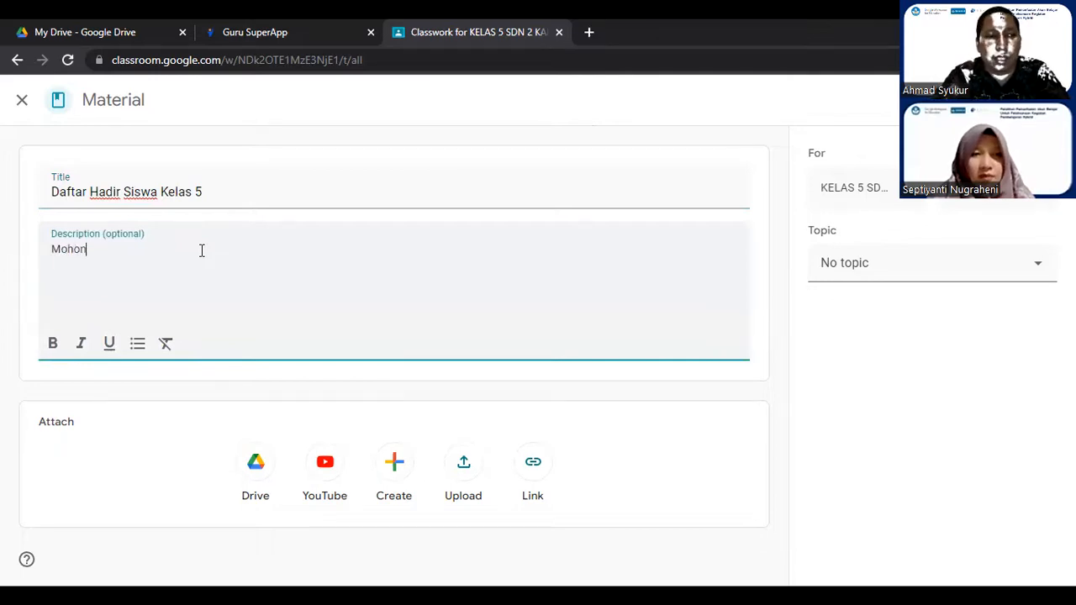
type(" Diisi daftar hadirnya dengan benar")
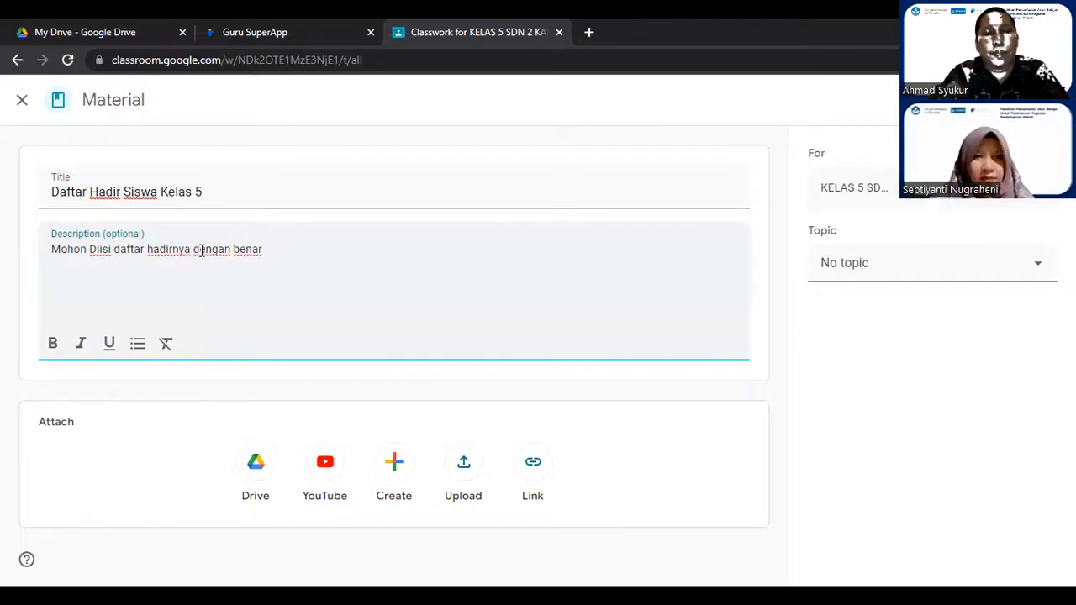
Step: Try bold, italic and bulleted-list formatting on the description text and clear all of its formatting
left_click_drag(53, 249, 277, 320)
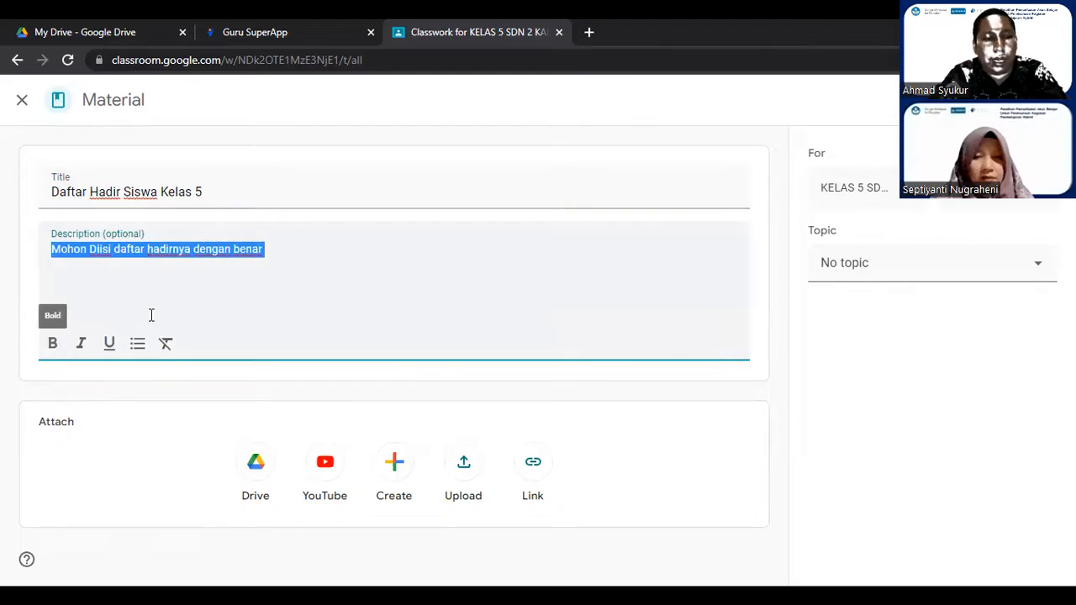
left_click(54, 346)
left_click(81, 347)
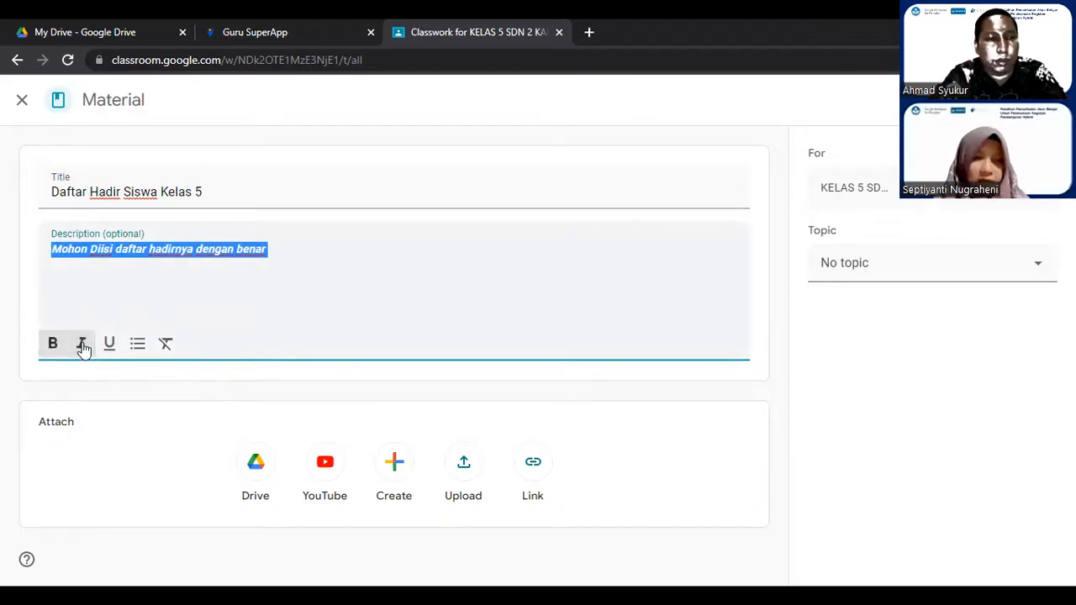
left_click(82, 347)
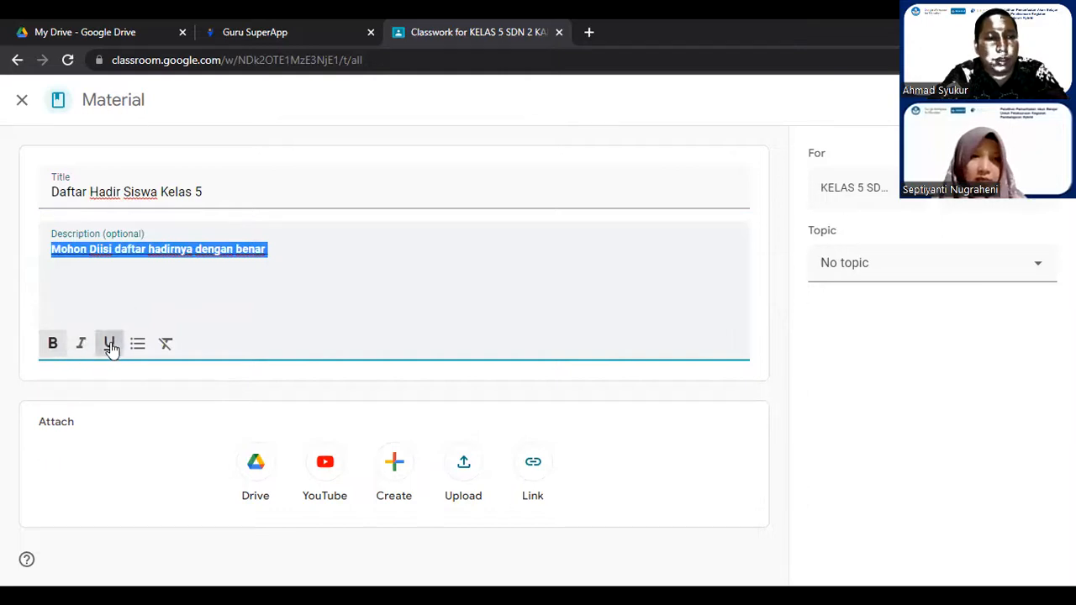
left_click(138, 344)
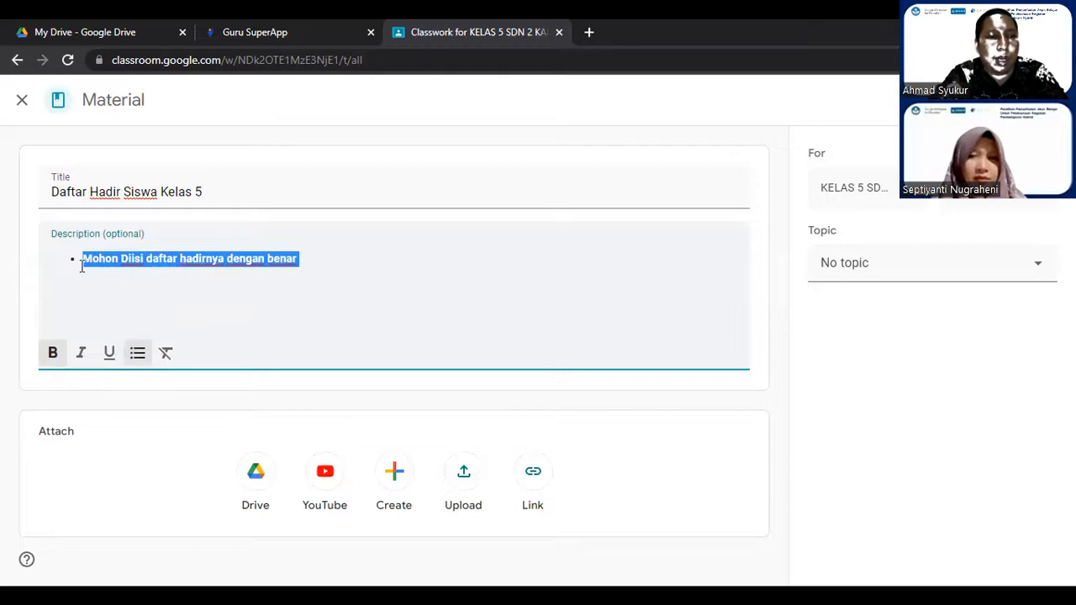
left_click(173, 357)
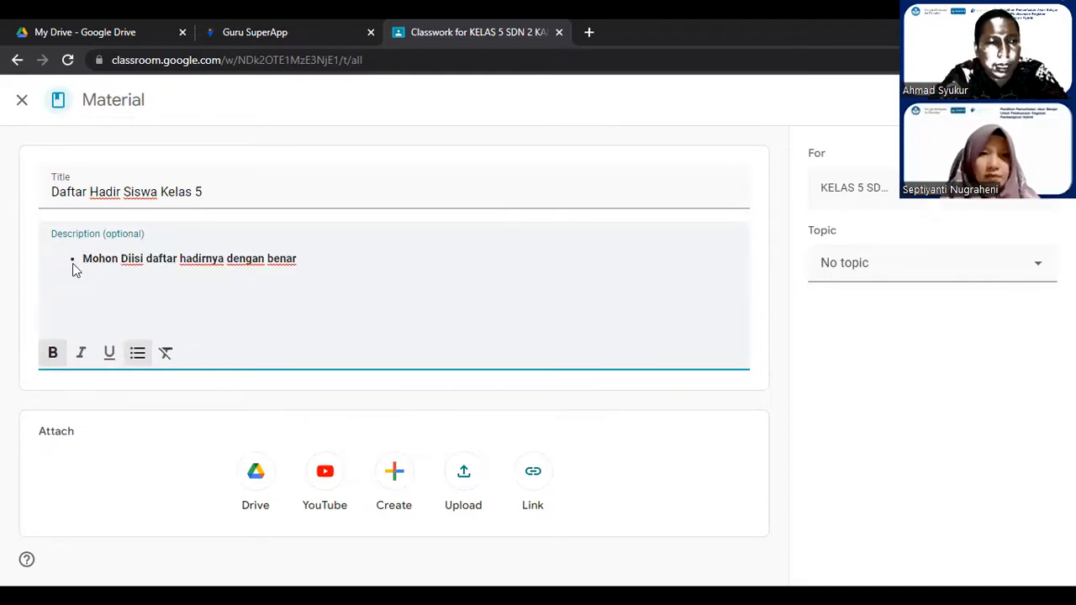
left_click_drag(82, 258, 302, 269)
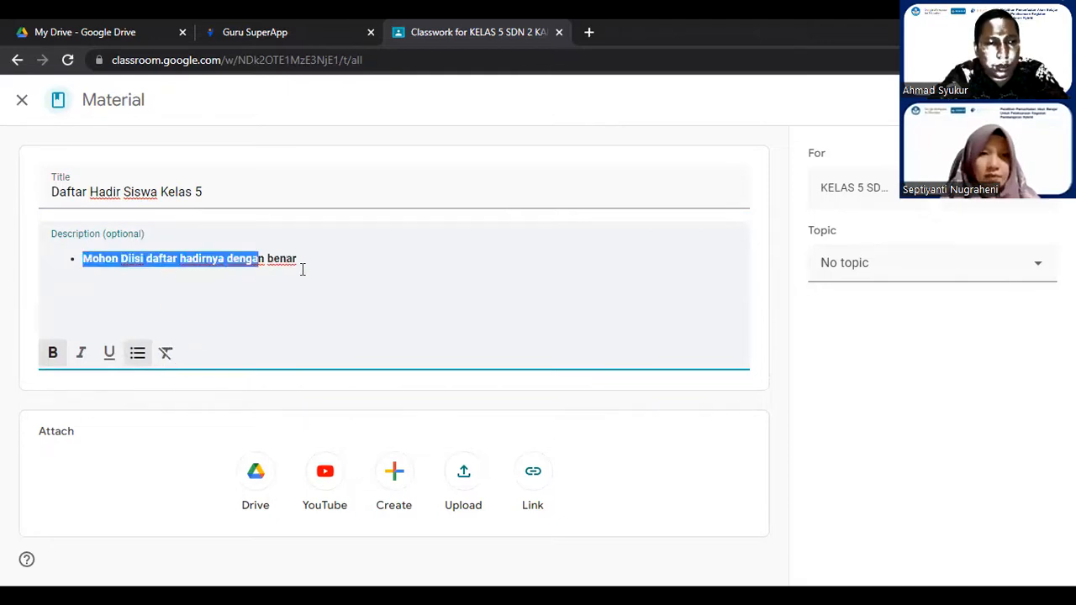
left_click(165, 355)
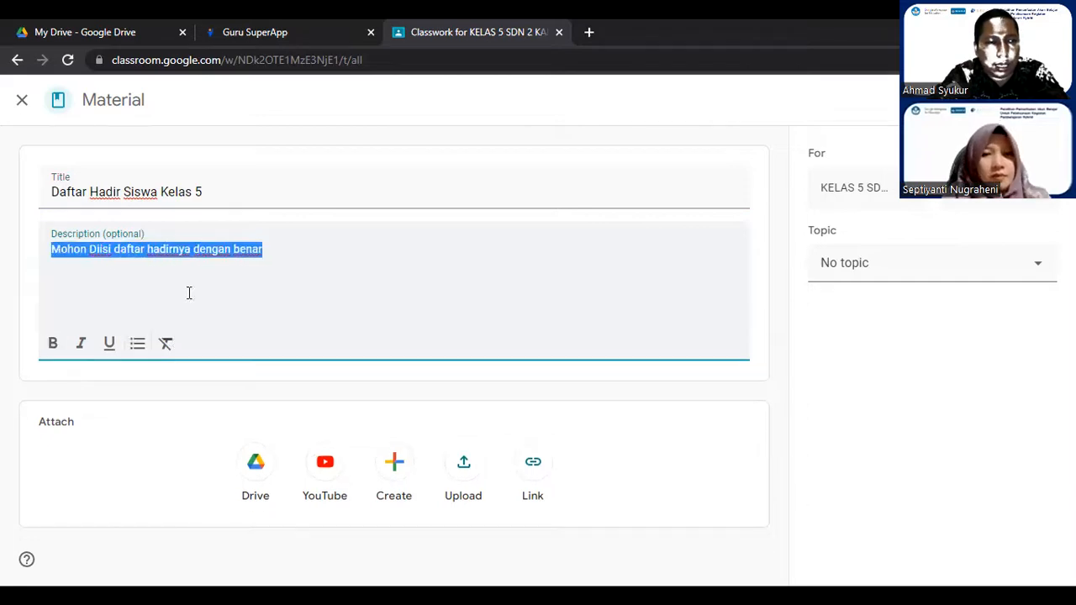
left_click(140, 251)
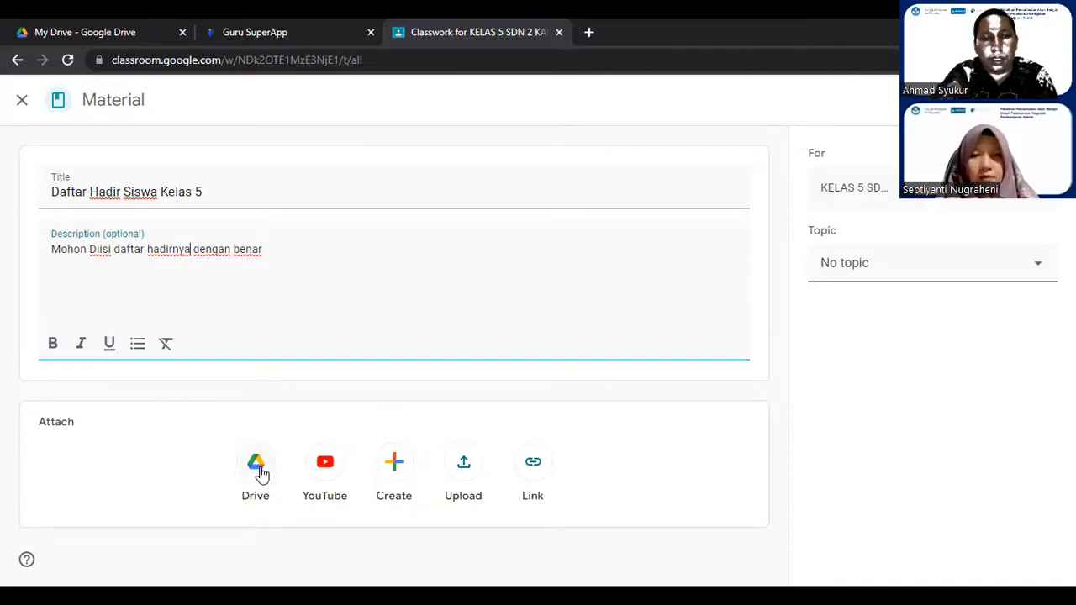
Step: Examine the material's attachment options for YouTube videos, new Google files, uploads and links without attaching anything
left_click(328, 464)
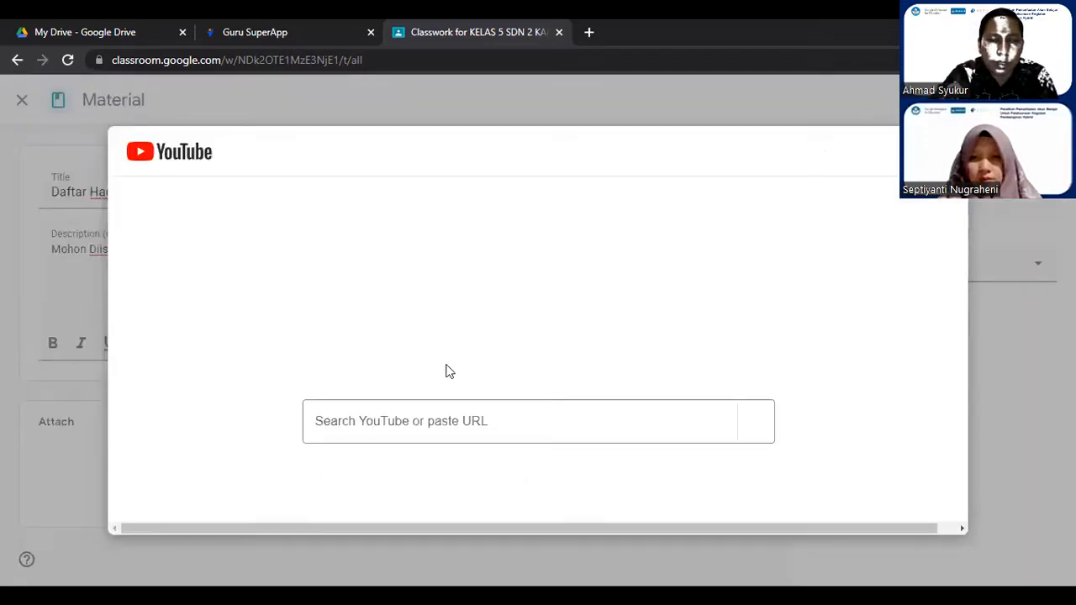
left_click(507, 420)
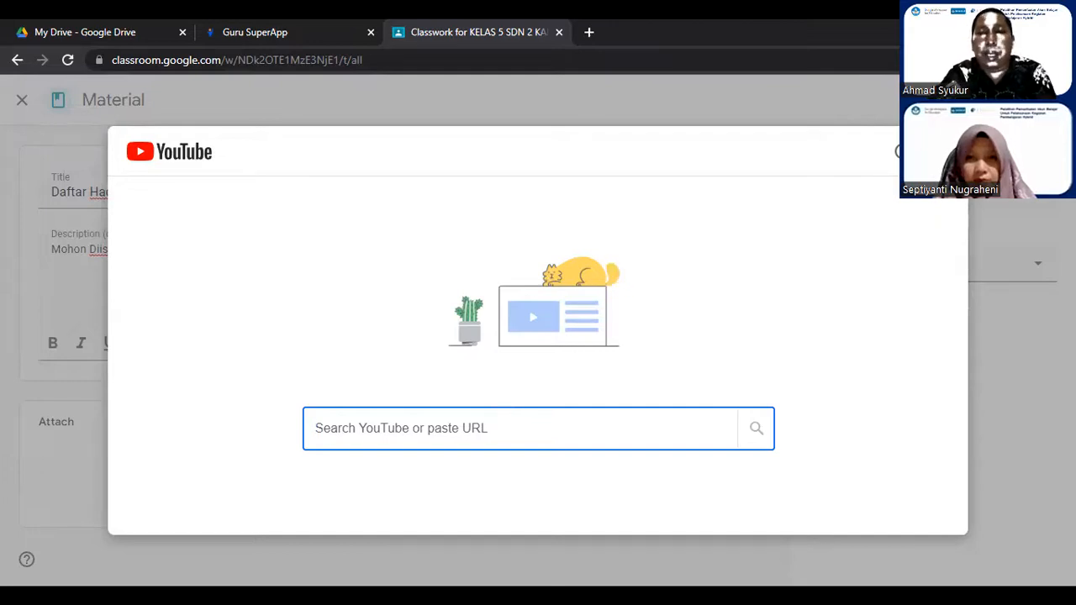
key("Escape")
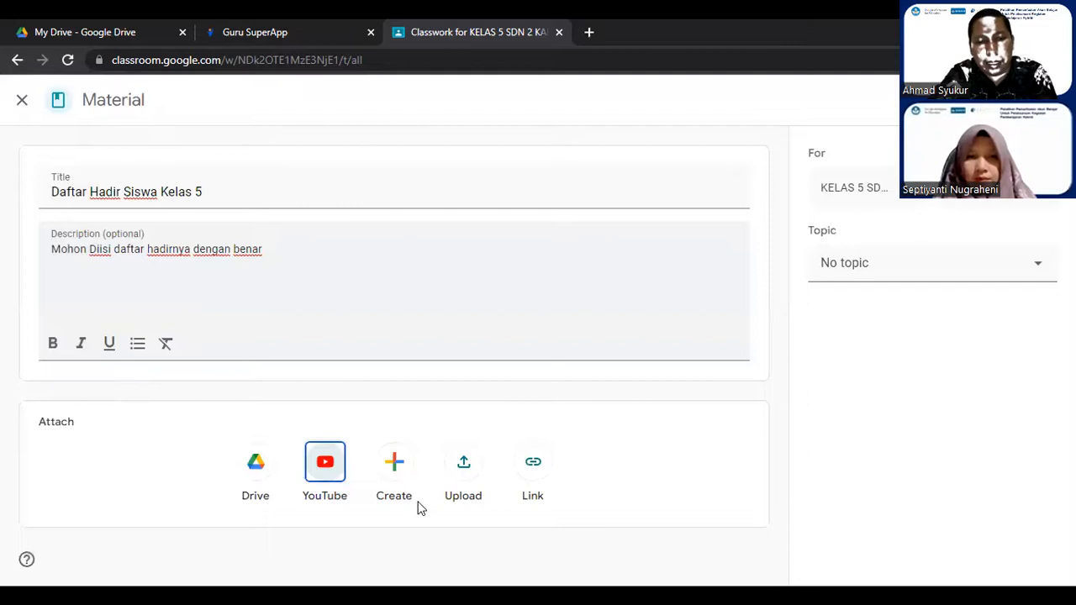
left_click(396, 473)
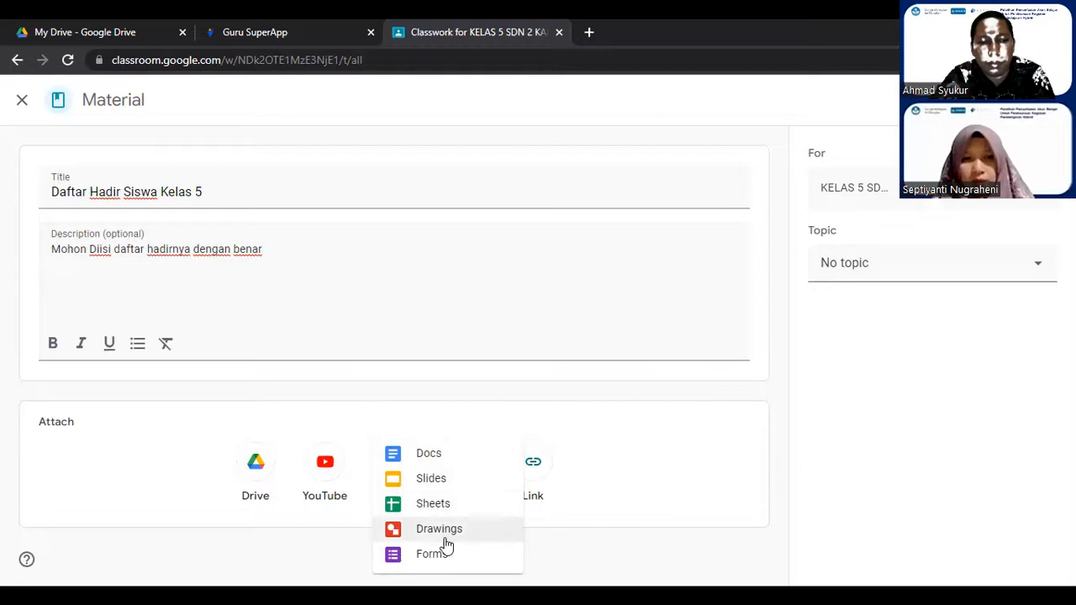
left_click(640, 477)
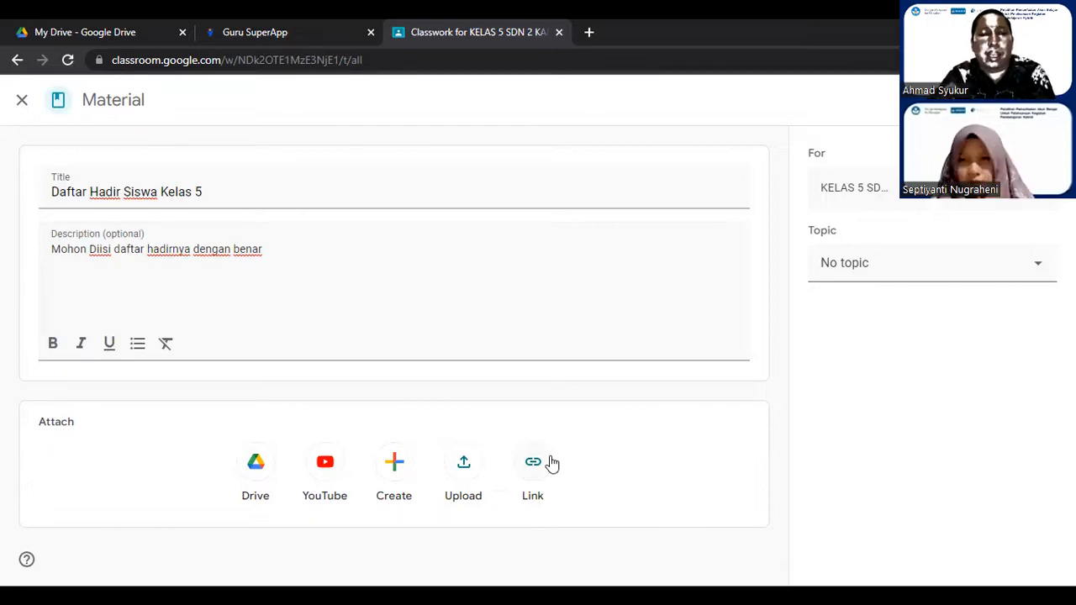
left_click(465, 462)
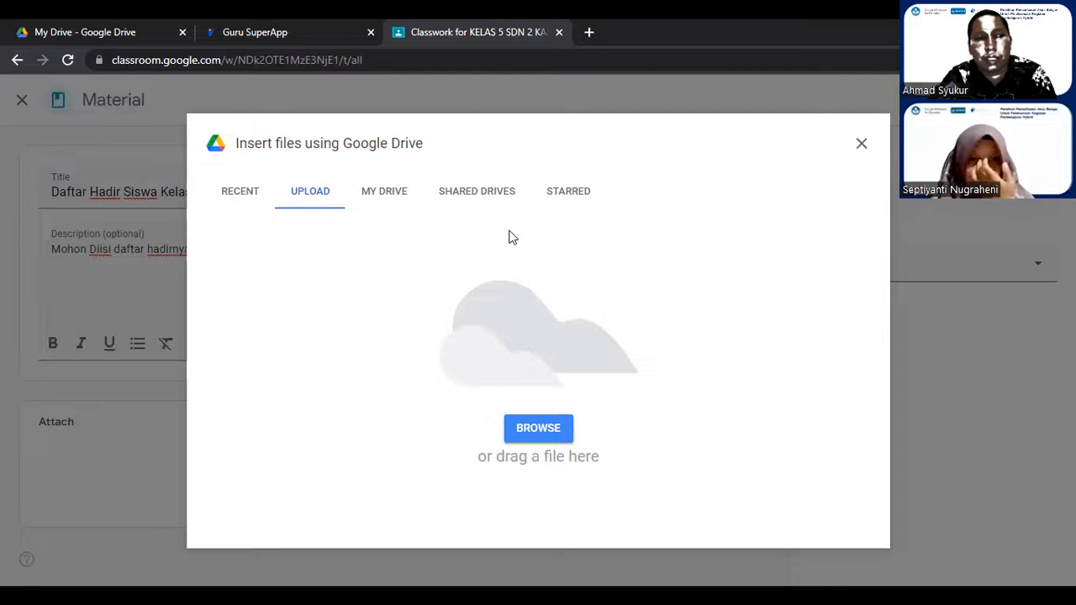
left_click(861, 144)
left_click(526, 473)
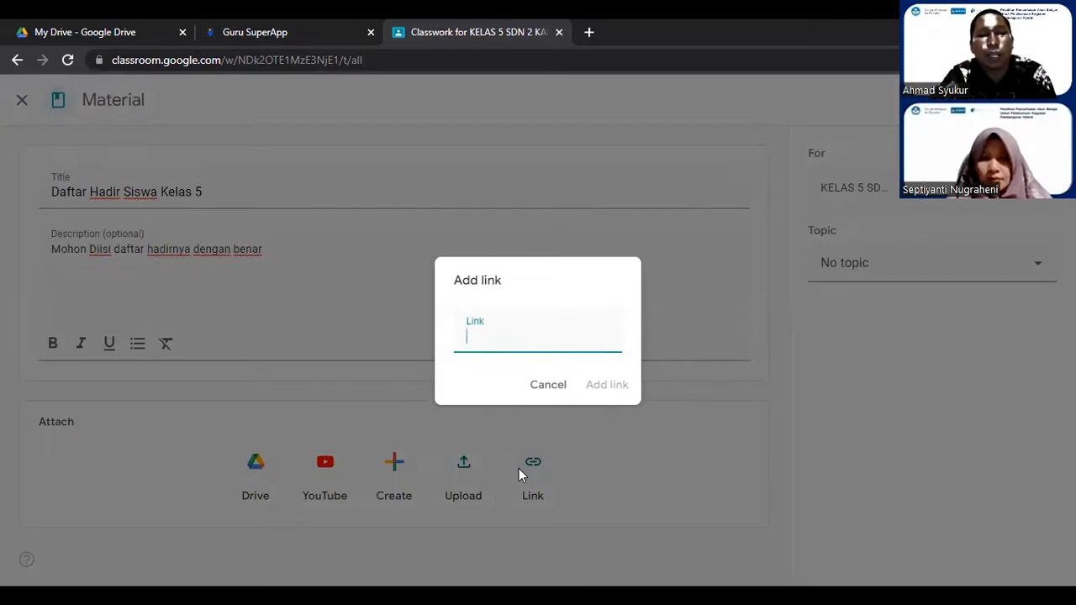
left_click(595, 460)
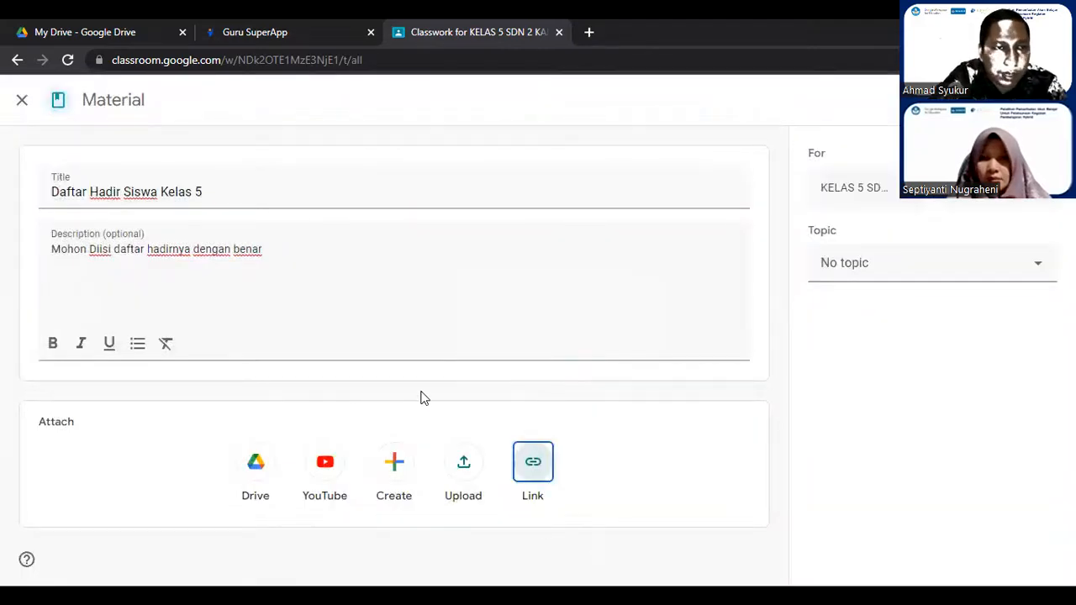
Step: Switch to Google Drive, find the Kuis Google Form (Responses) spreadsheet in My Drive and open its sharing settings
left_click(58, 32)
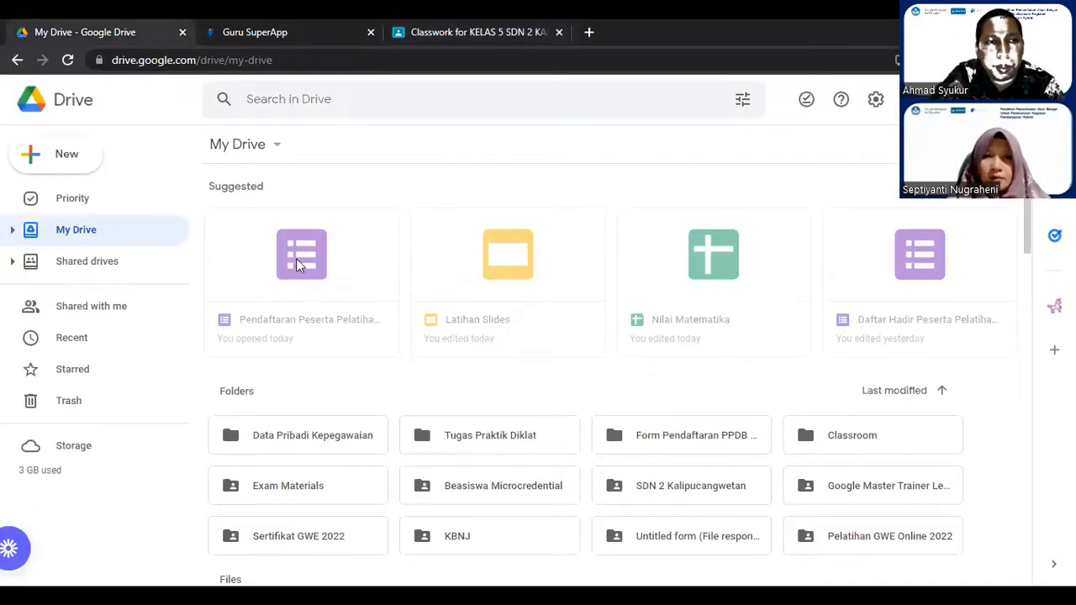
left_click(348, 64)
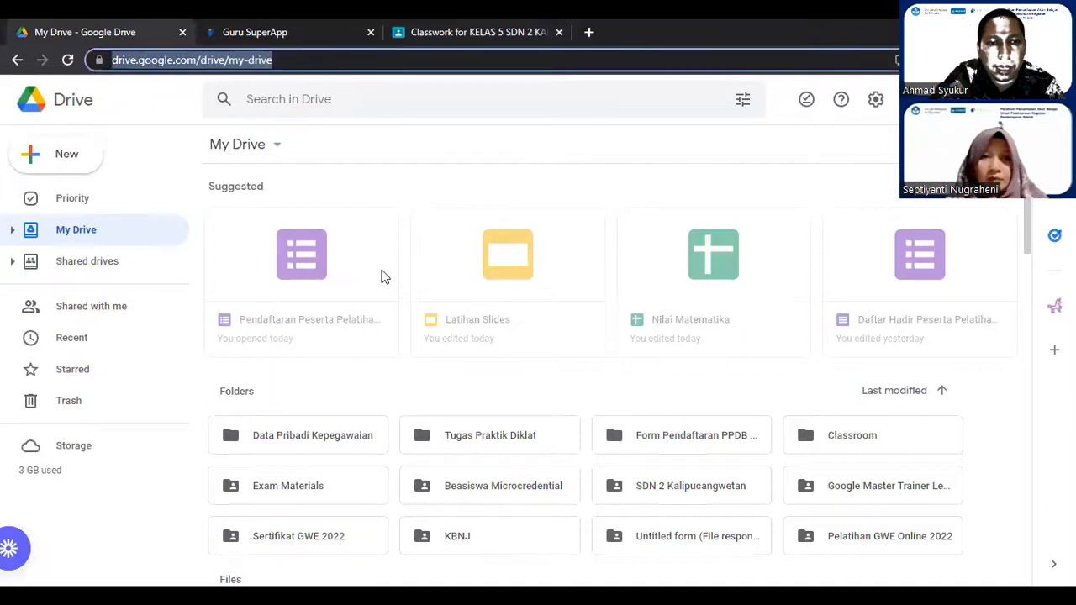
scroll(379, 277, "down", 3)
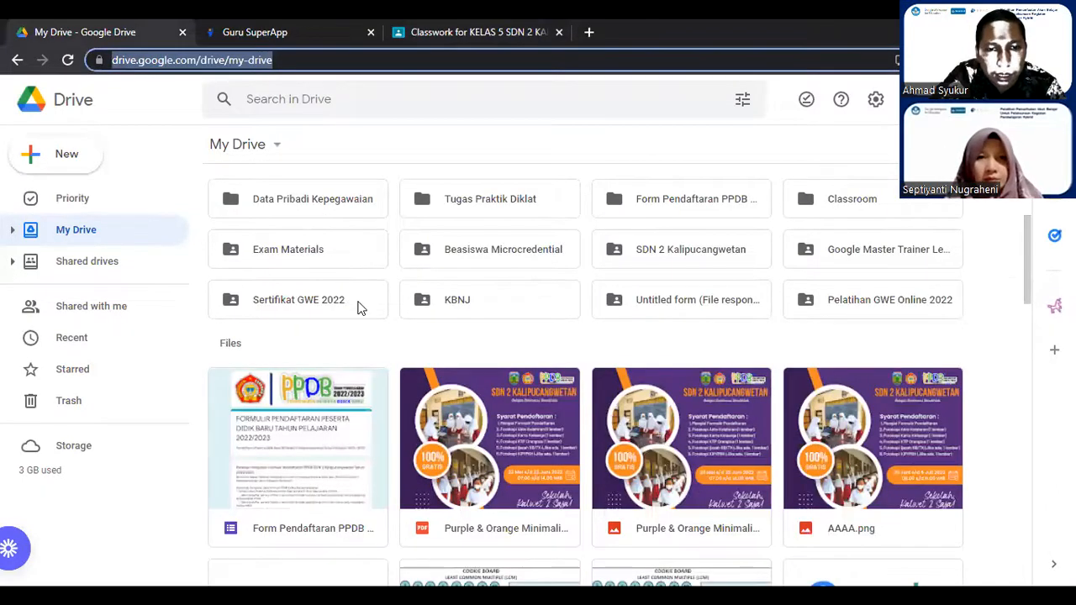
scroll(361, 307, "down", 5)
scroll(359, 308, "down", 3)
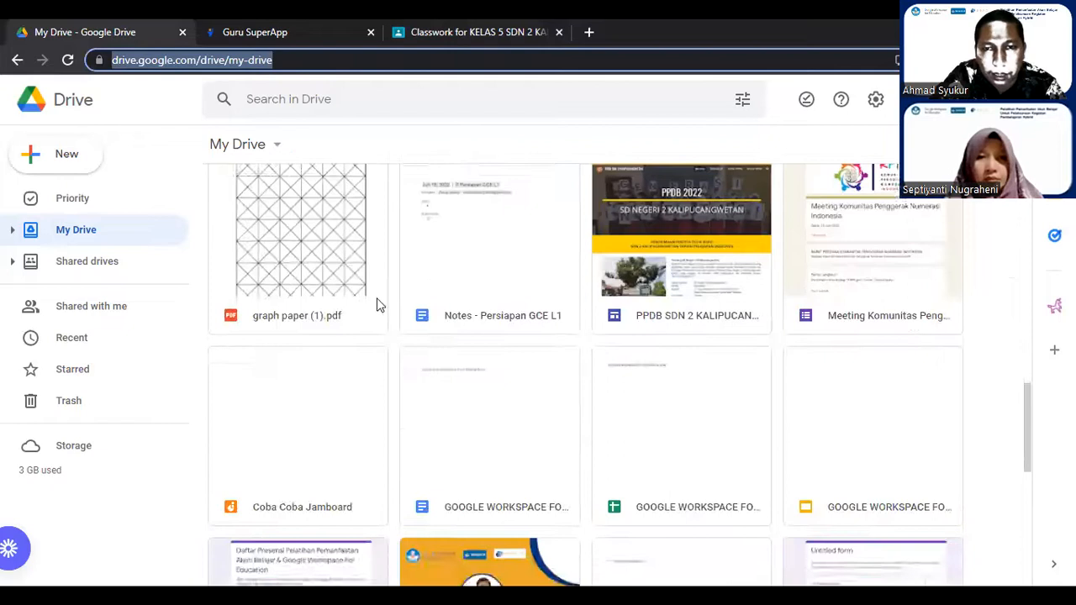
scroll(383, 301, "up", 3)
left_click(659, 261)
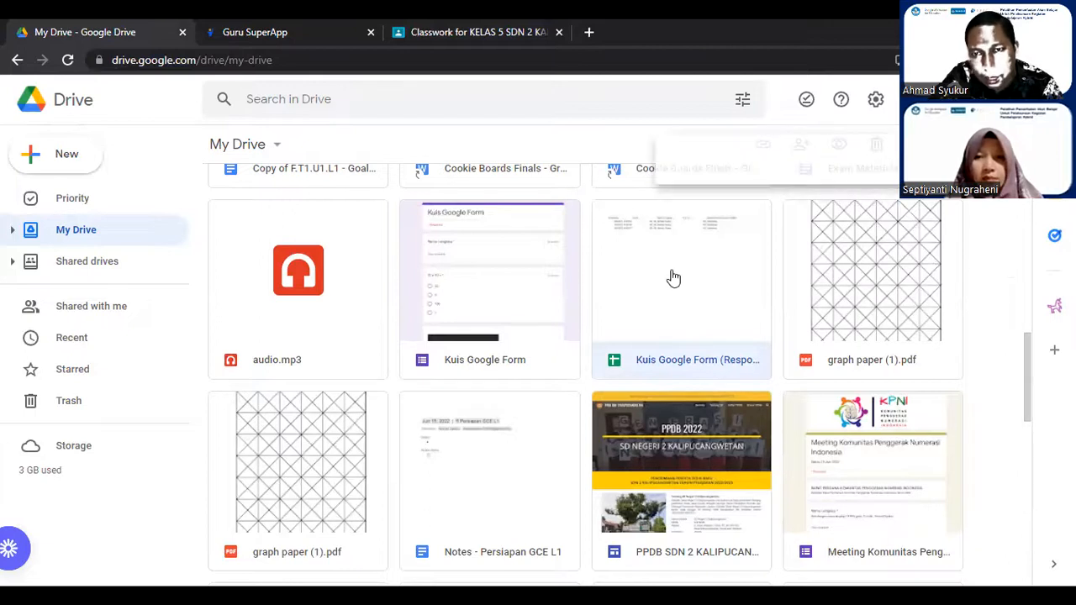
right_click(672, 278)
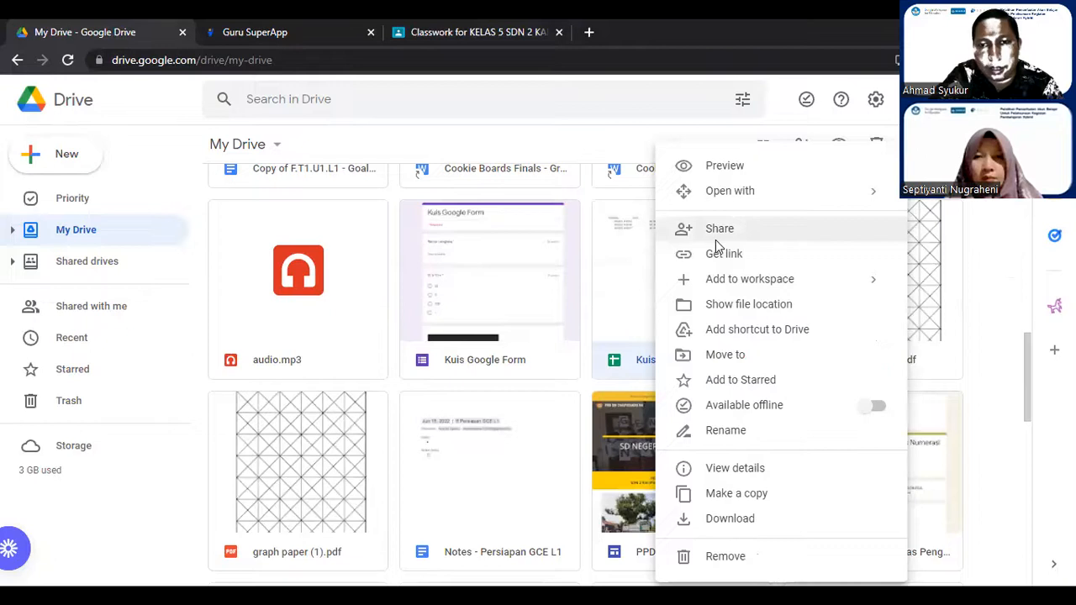
left_click(716, 239)
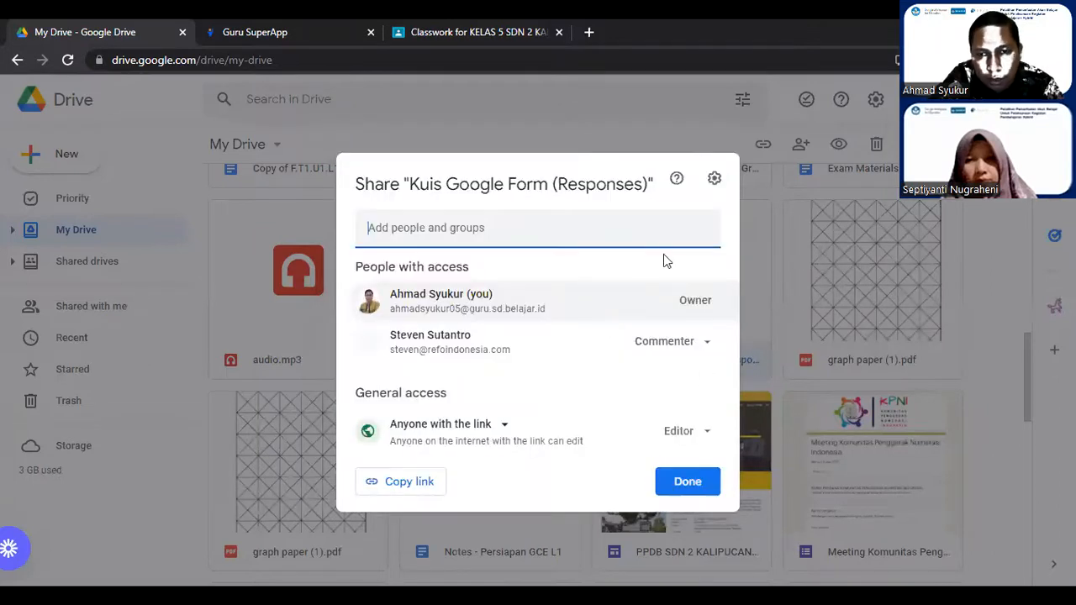
Step: Set the general access role for anyone with the link to Viewer and copy the spreadsheet's link
left_click(702, 430)
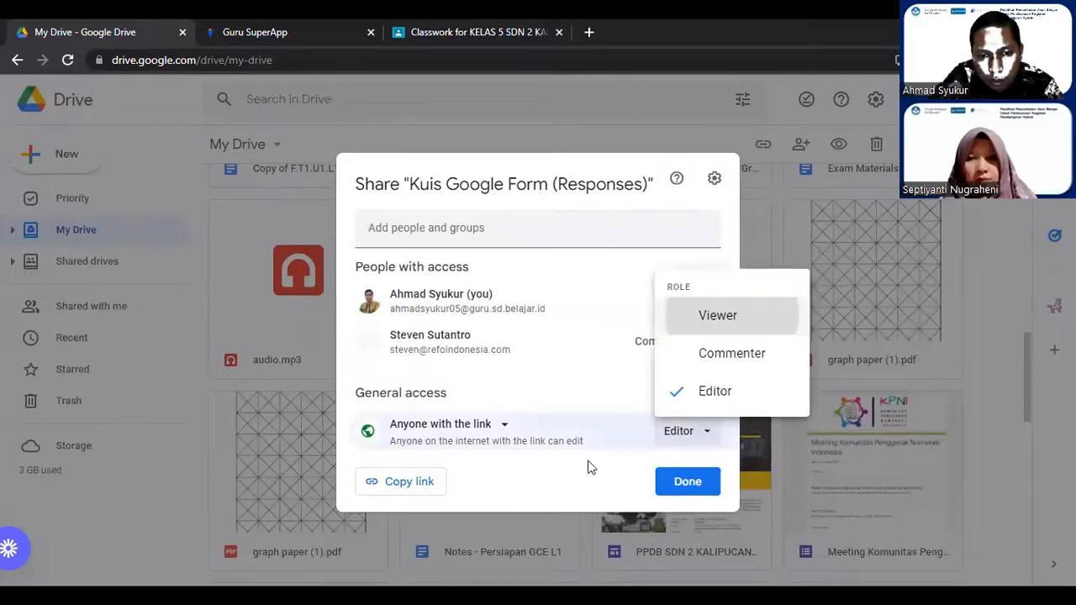
key("Return")
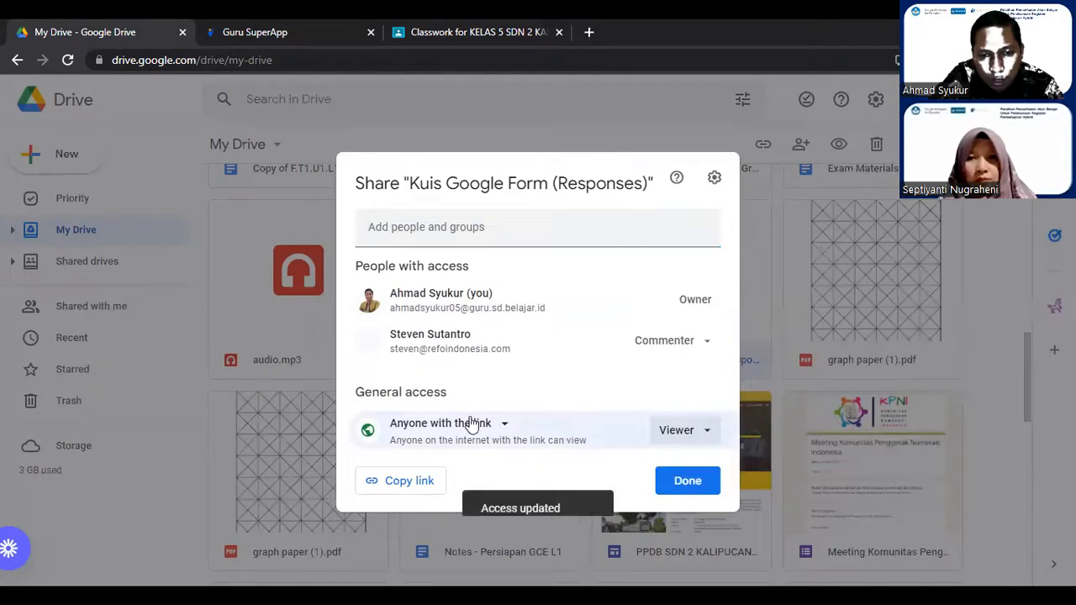
left_click(409, 482)
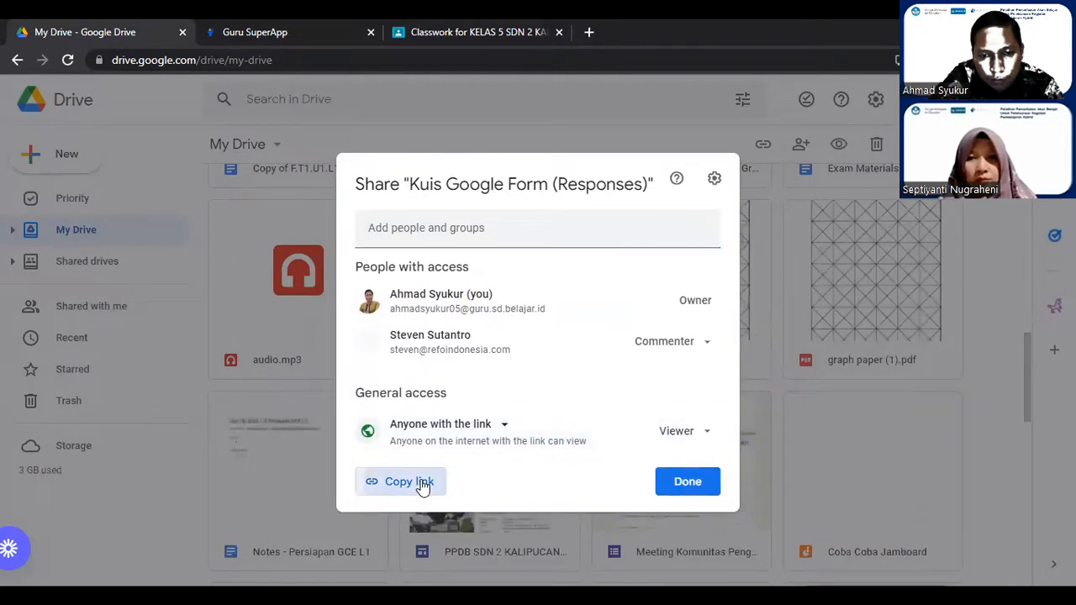
left_click(423, 486)
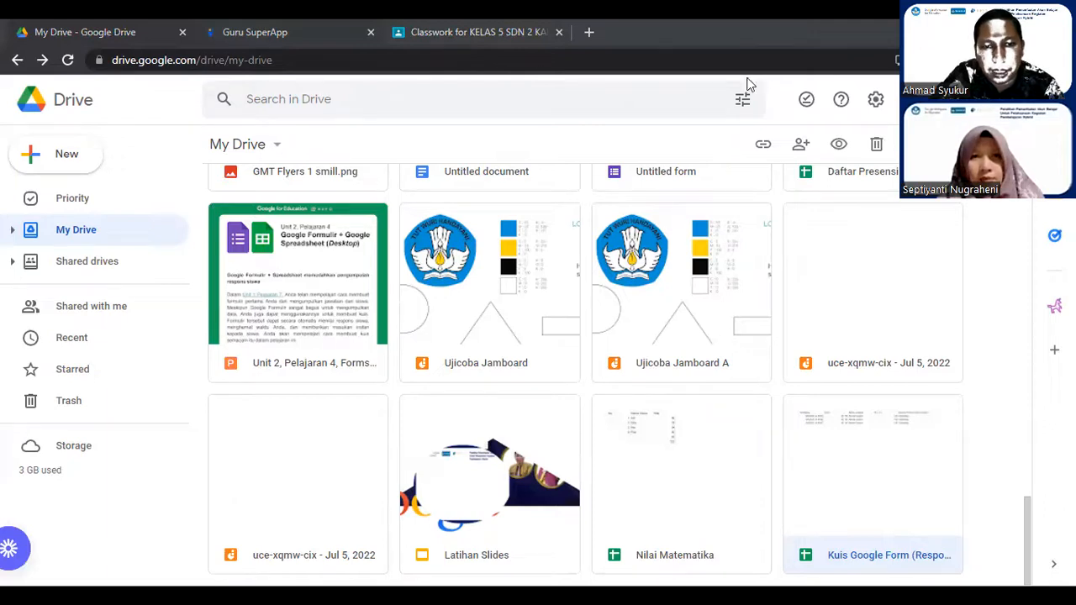
Step: Return to the Classroom material and attach the copied spreadsheet link to it
left_click(477, 32)
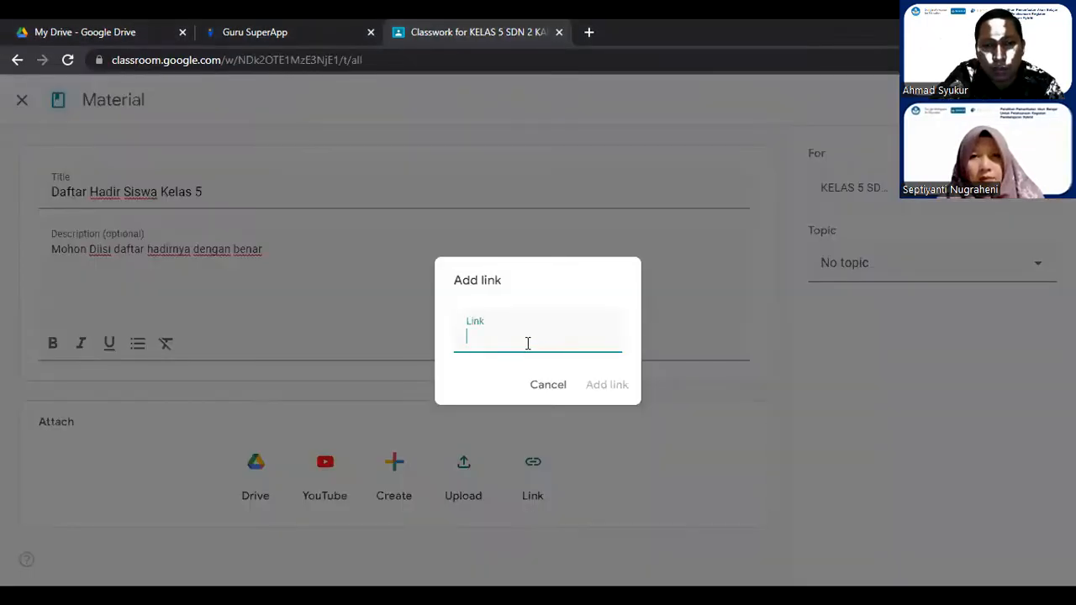
right_click(607, 213)
left_click(608, 220)
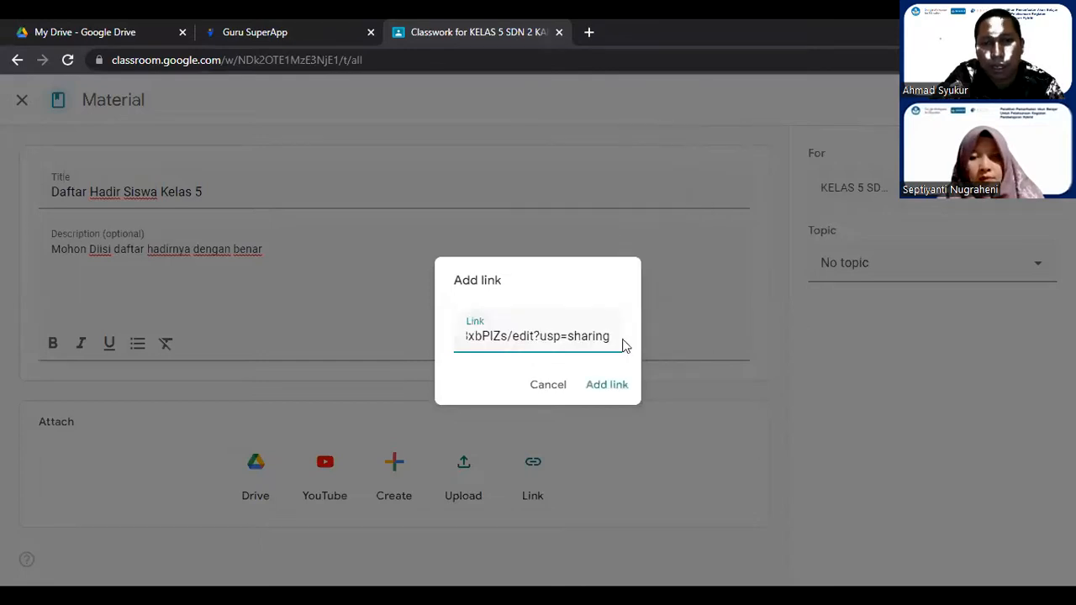
left_click(625, 385)
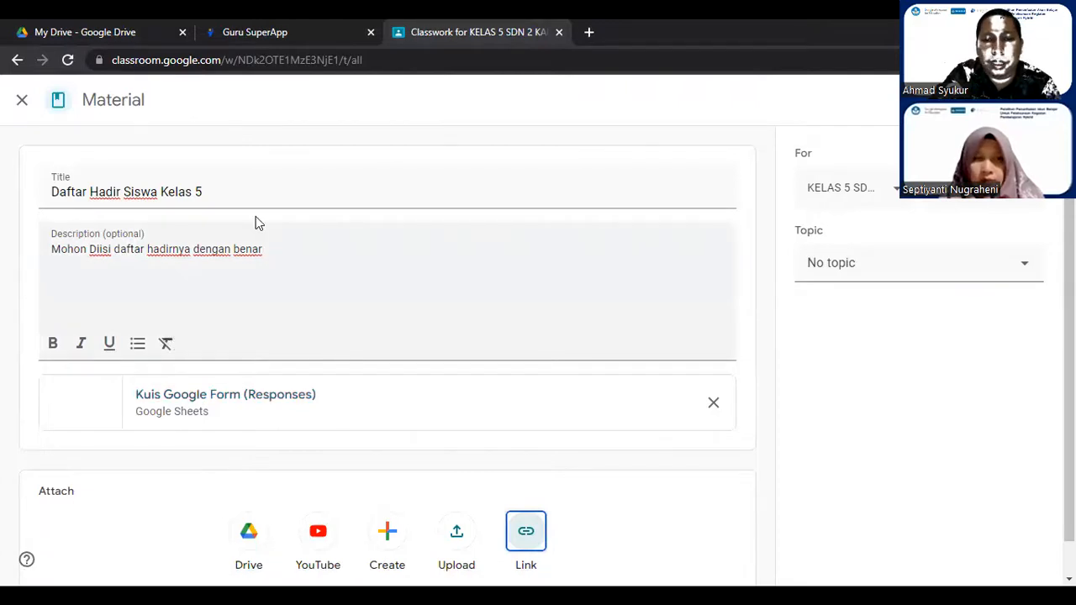
Step: Assign the material to the Daftar Hadir topic
left_click(282, 261)
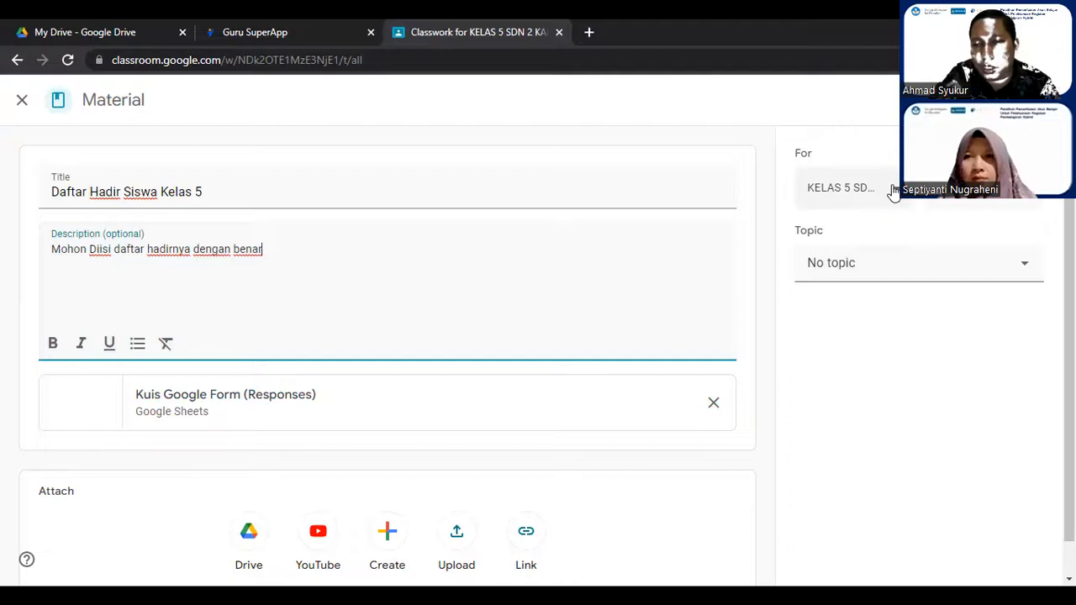
left_click(1029, 198)
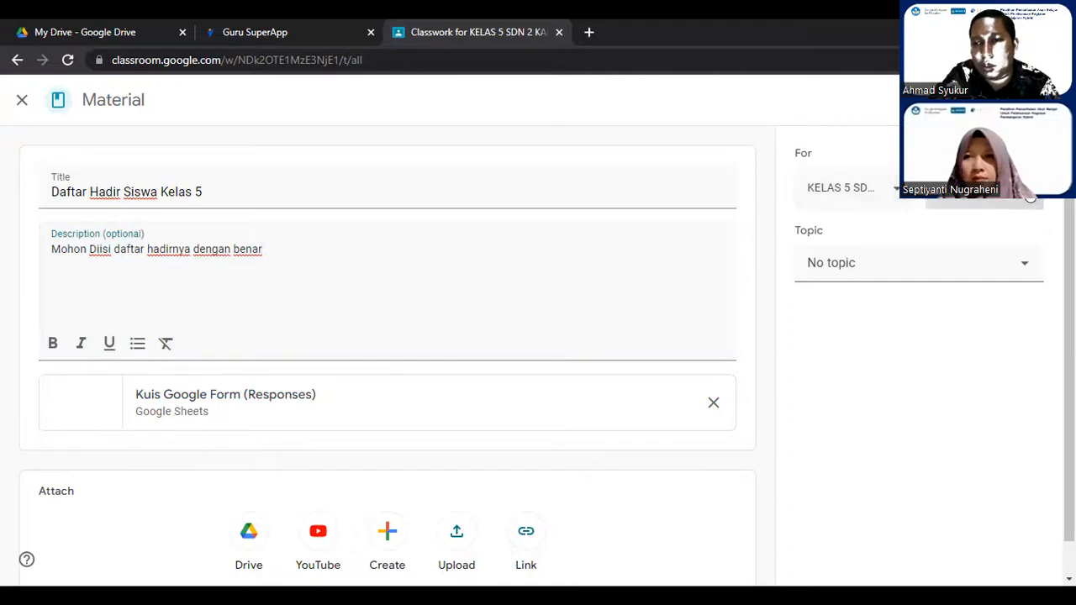
left_click(911, 408)
left_click(1016, 268)
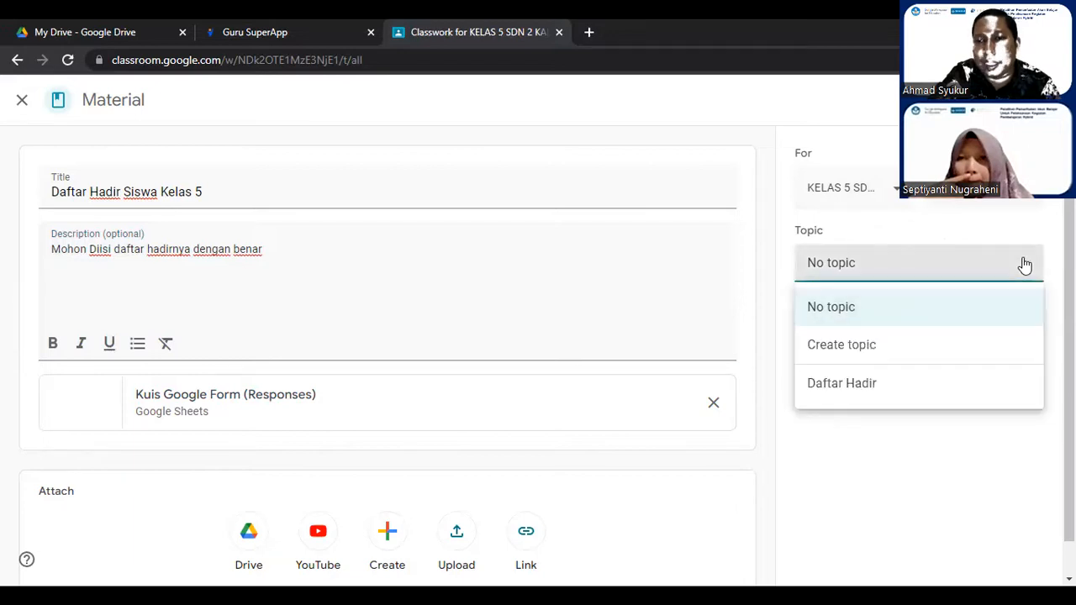
left_click(857, 387)
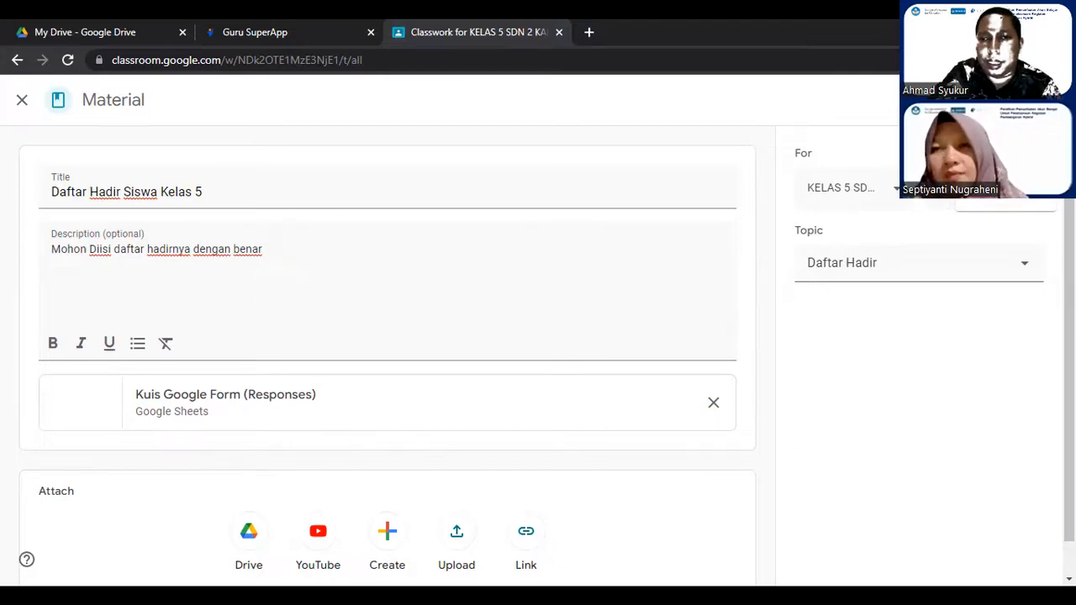
Step: Schedule the material for Jul 11, 2022 at 7:00 AM and expand its entry in the classwork list
left_click(998, 143)
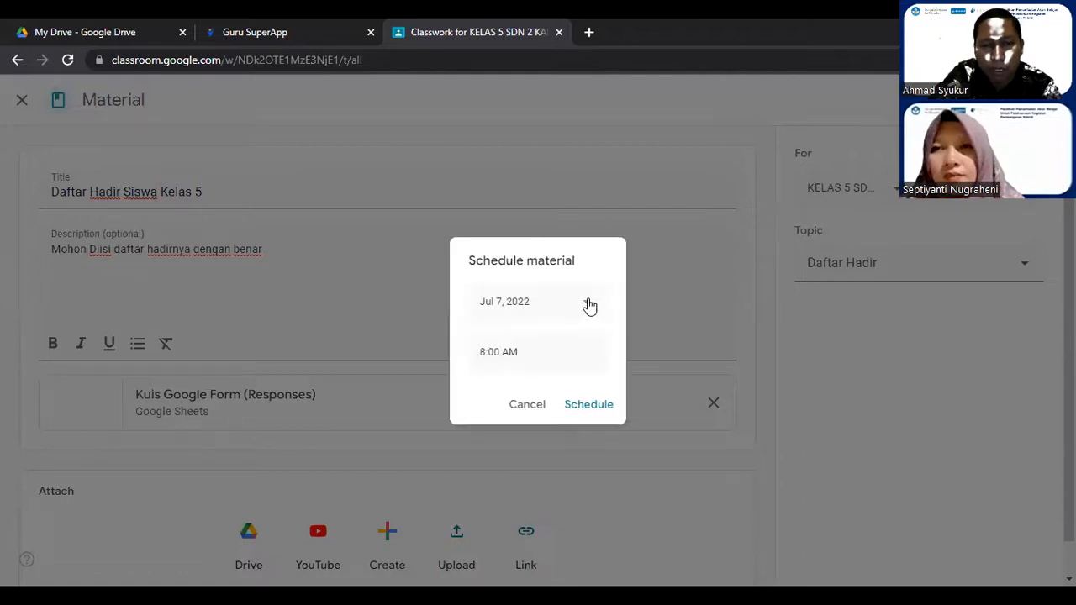
left_click(589, 304)
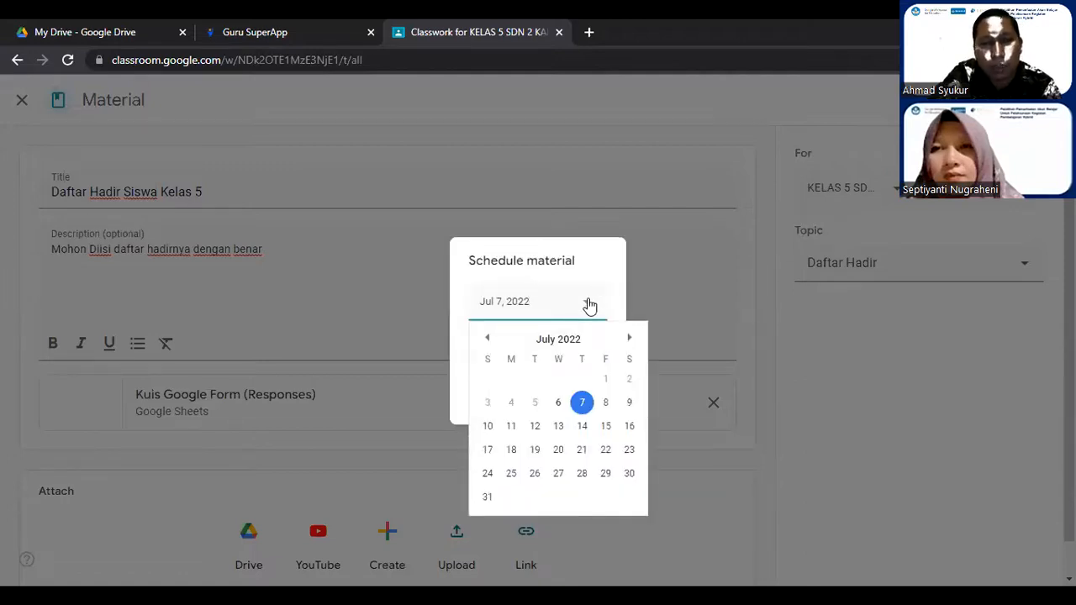
left_click(511, 426)
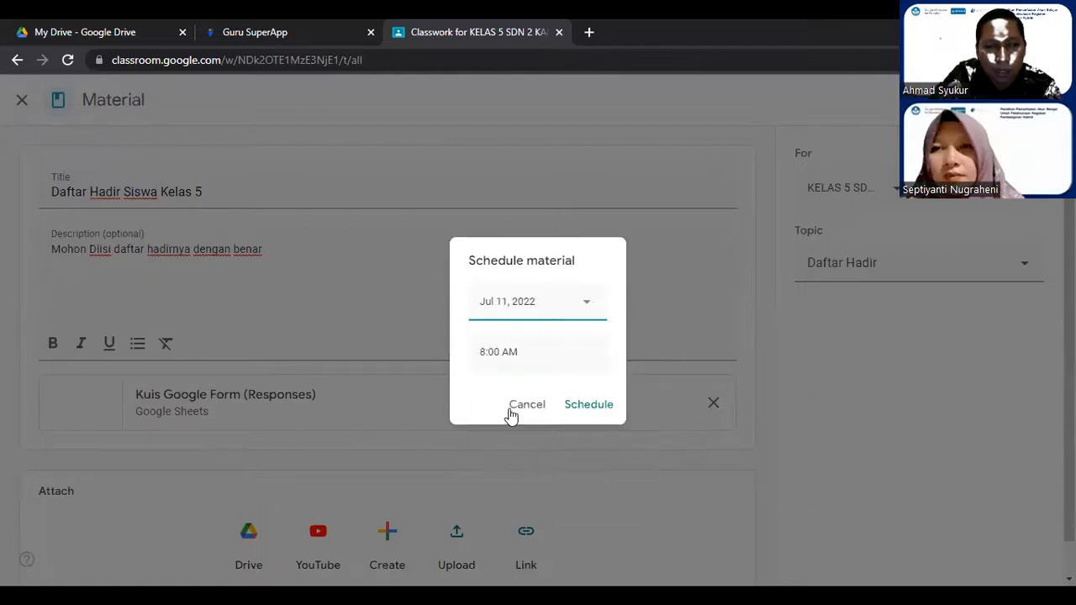
left_click(540, 352)
left_click(486, 359)
key("Delete")
type("7")
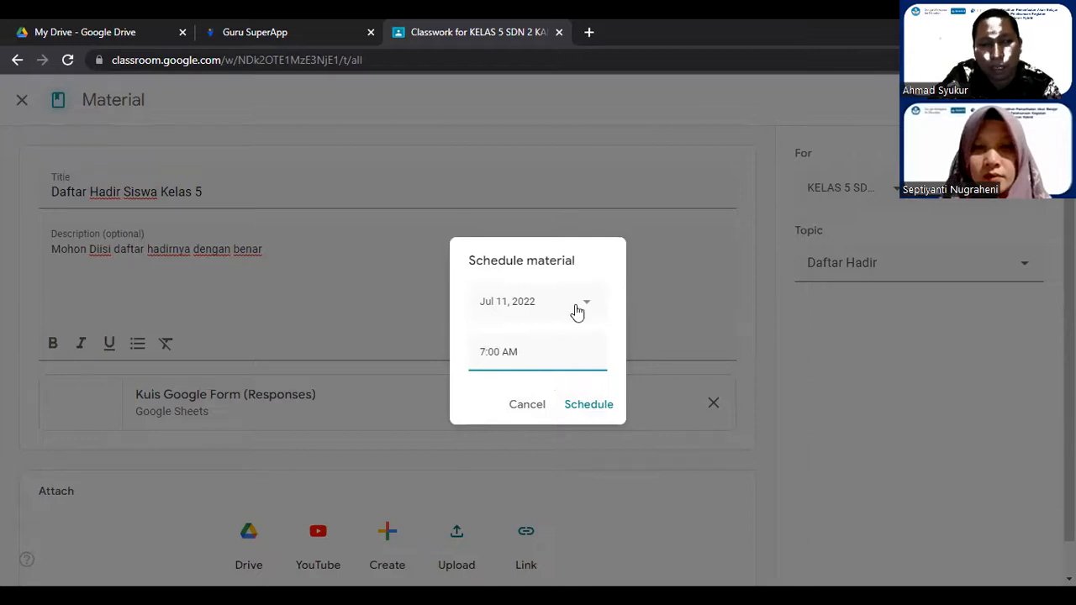
left_click(573, 401)
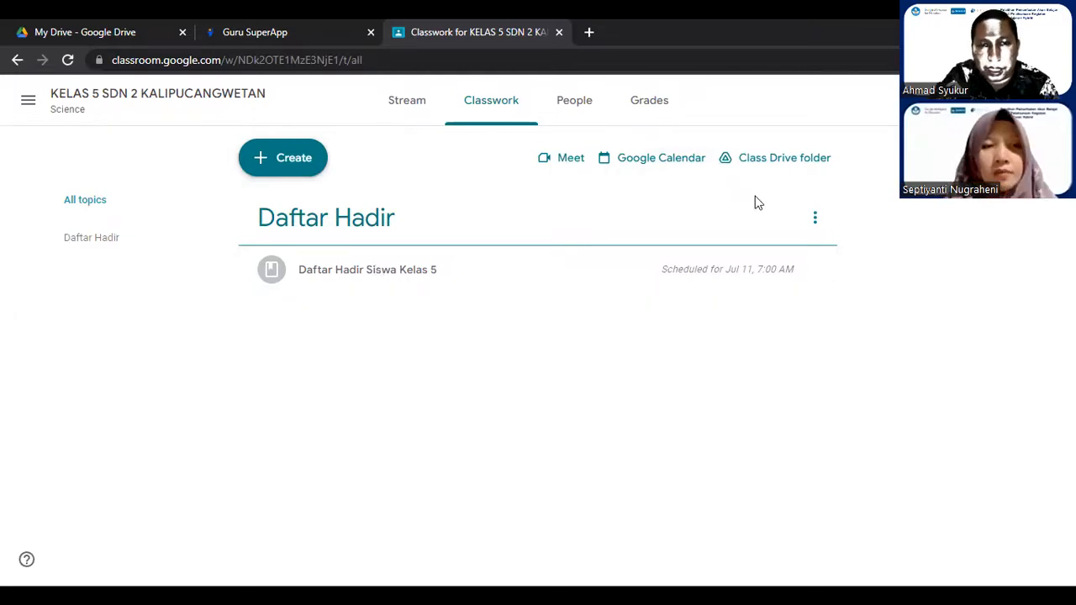
left_click(405, 269)
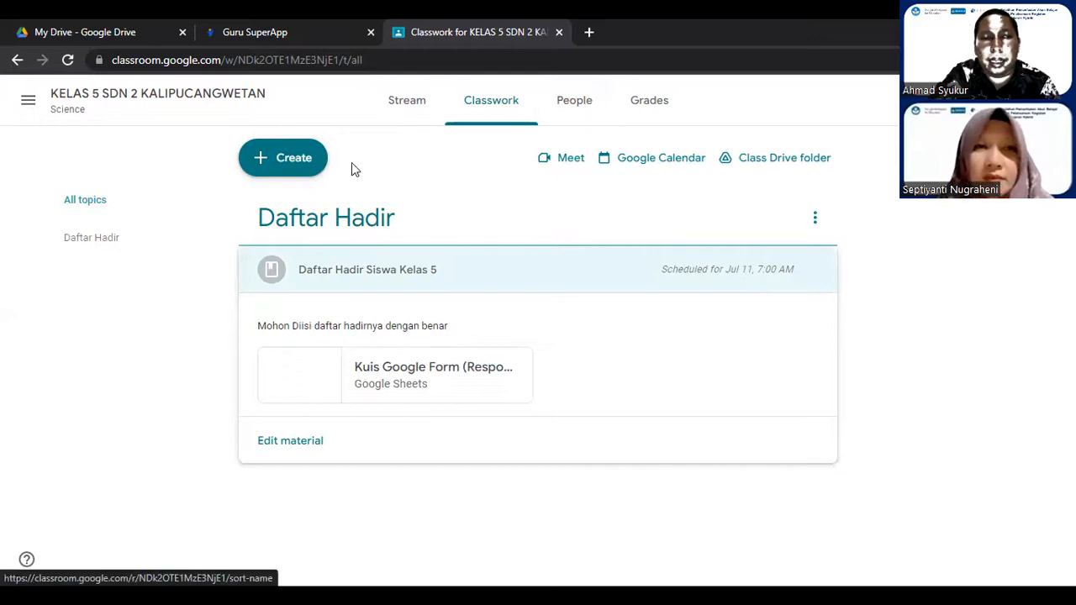
Step: Create a new assignment titled "Tugas" with the instructions "Tugas Matematikan"
left_click(304, 159)
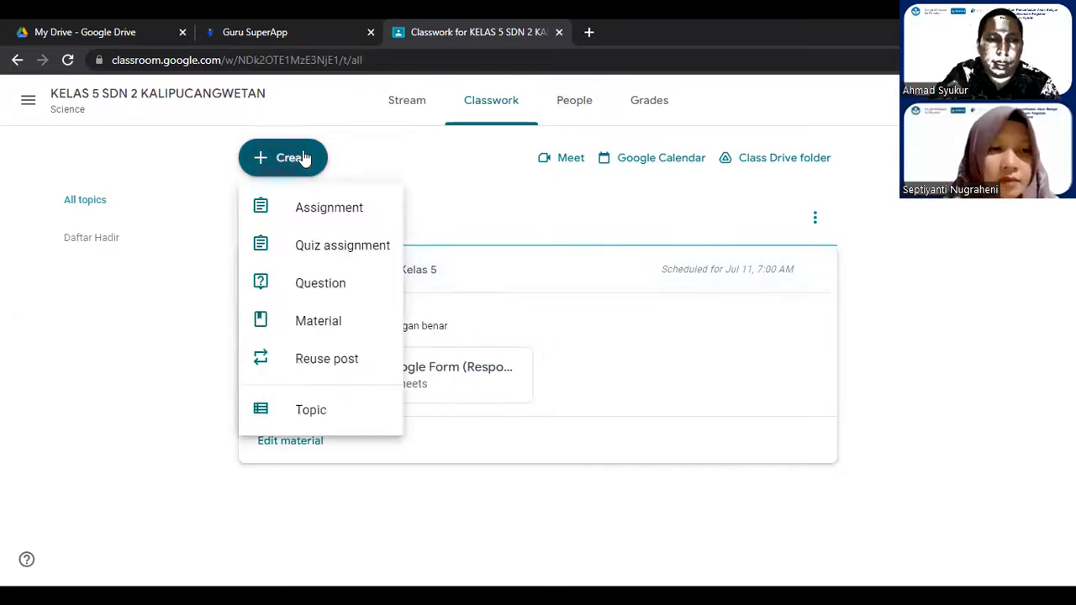
left_click(340, 216)
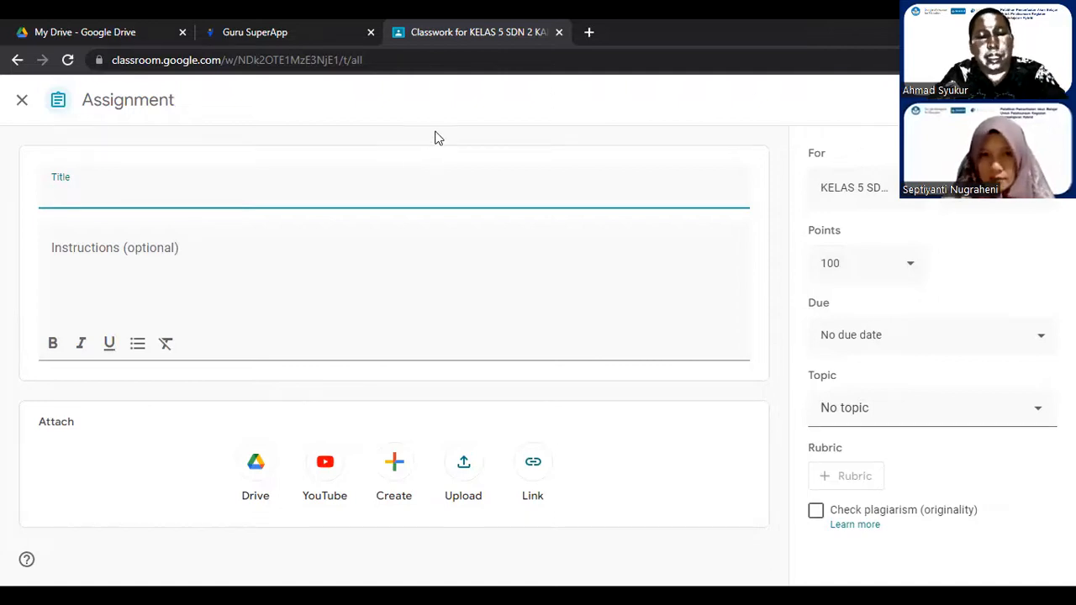
type("Tugas")
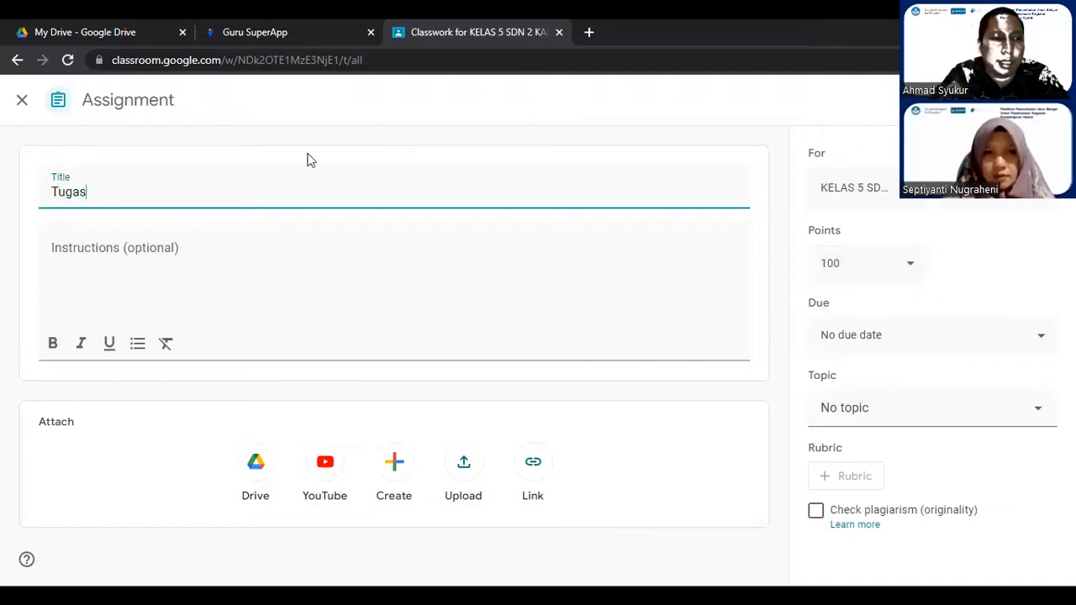
left_click(232, 263)
type("Tugas")
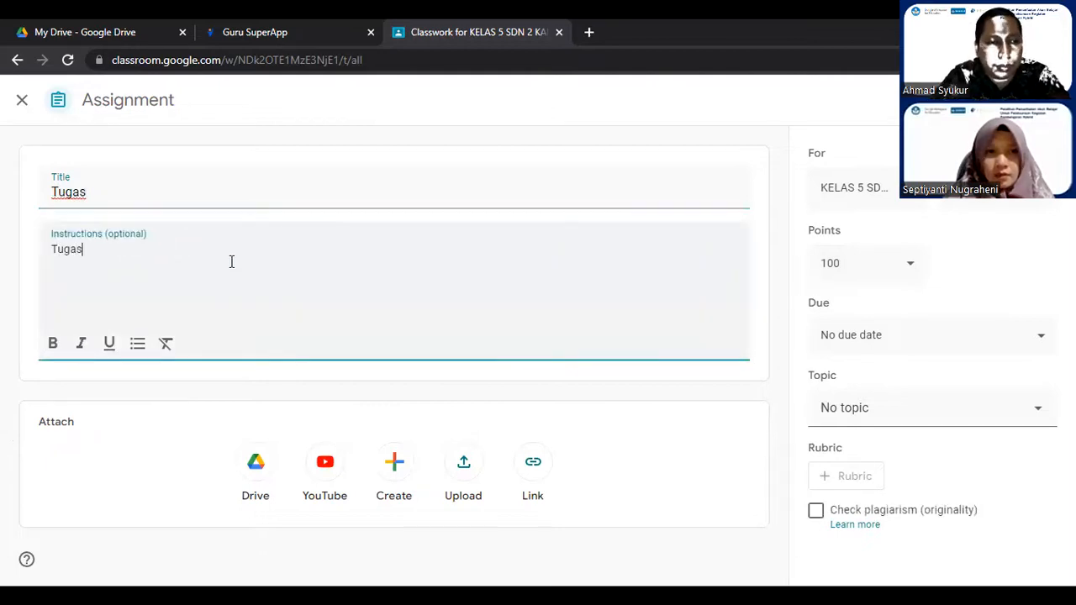
type(" Matematikan")
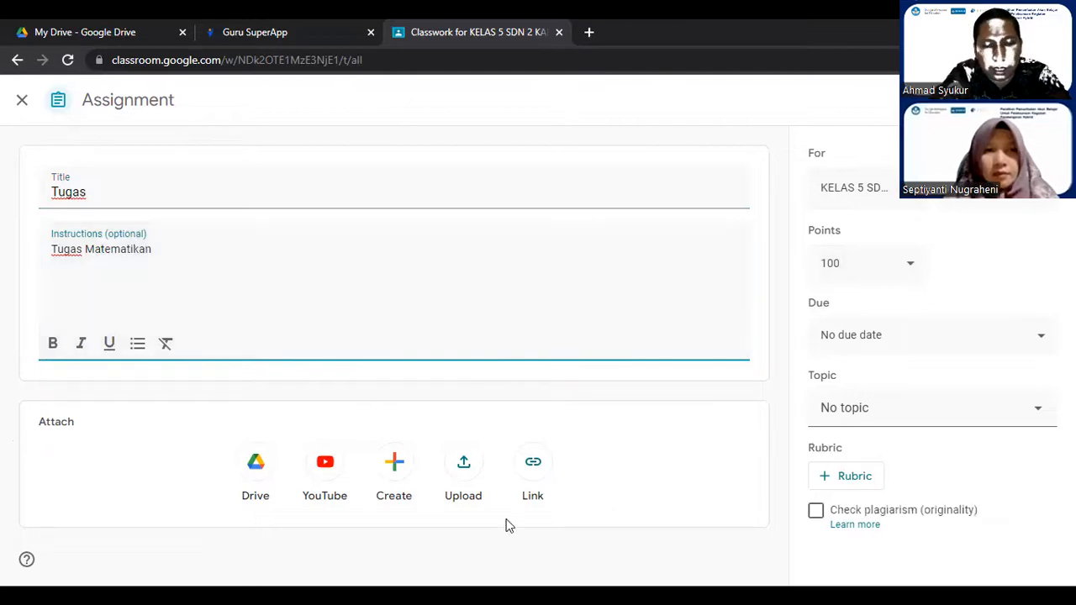
Step: Upload the Pembagian Tugas Word document from Downloads as the assignment's attachment and dismiss the sharing settings notice
left_click(465, 465)
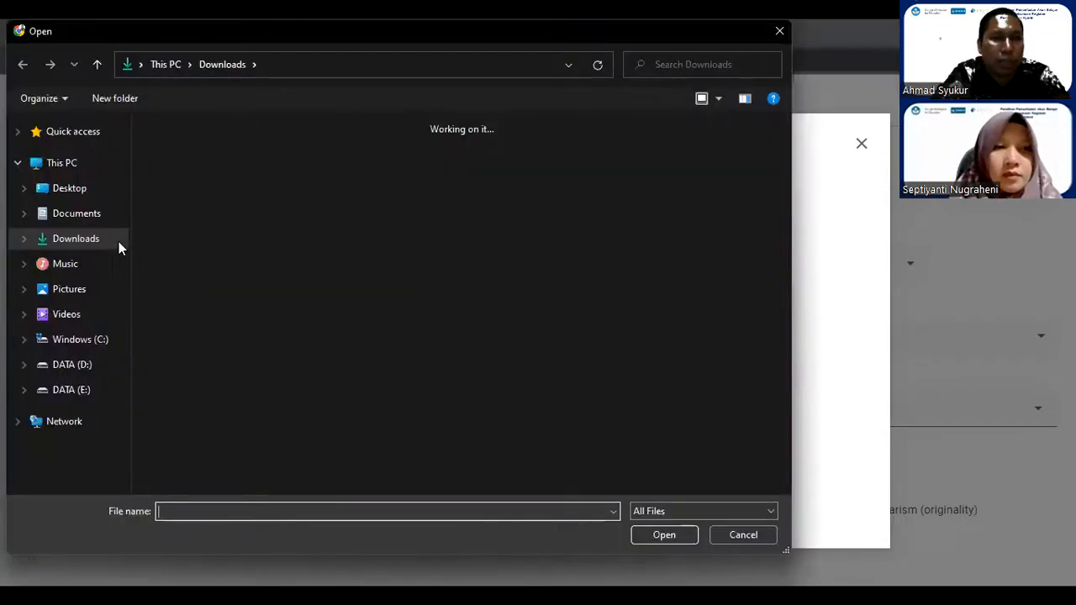
left_click(345, 195)
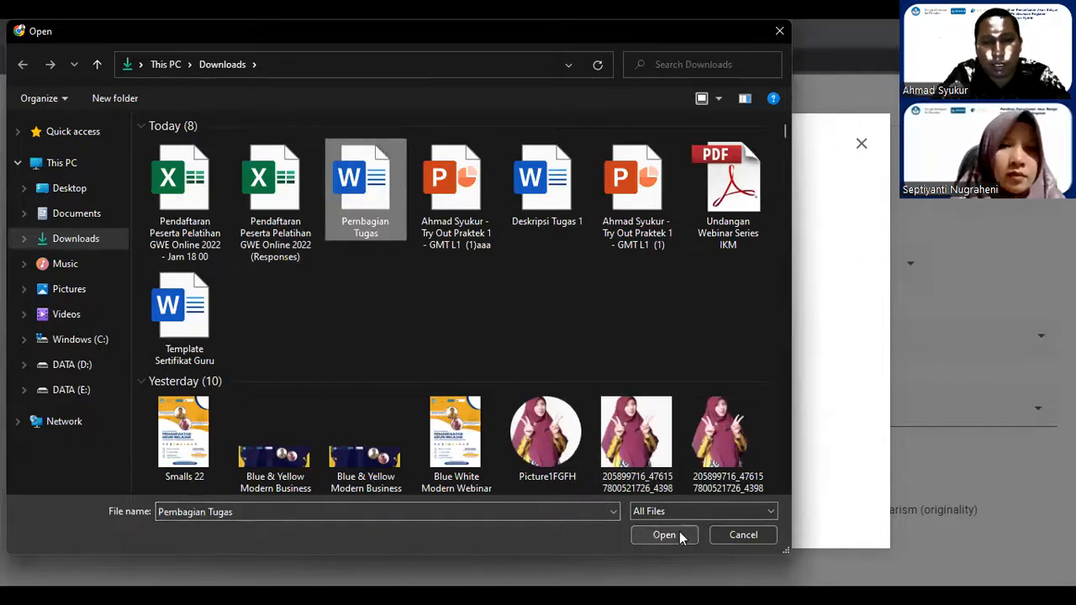
key("Return")
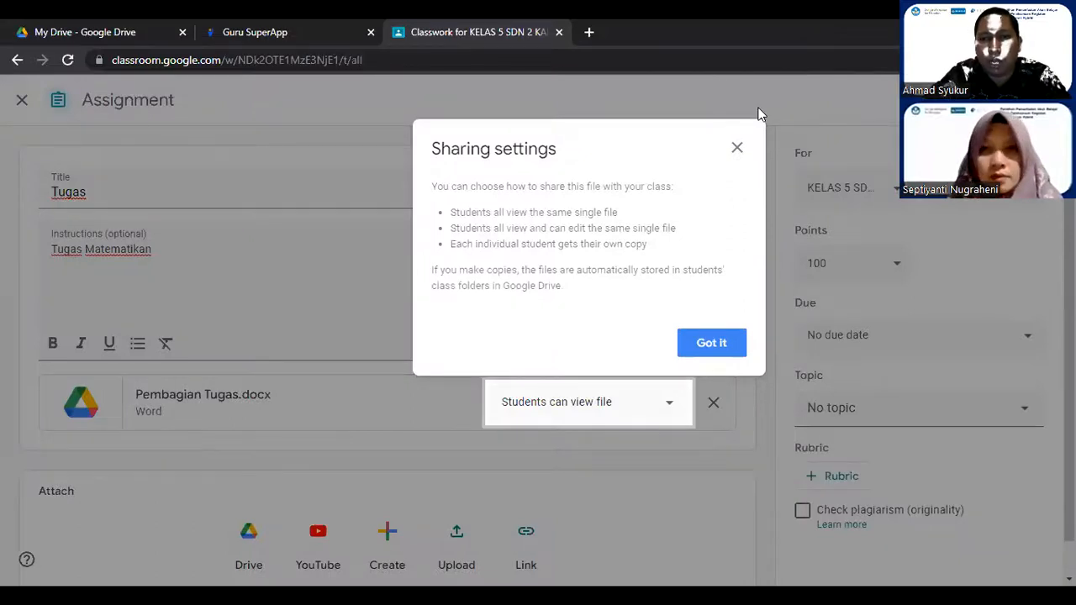
left_click(737, 149)
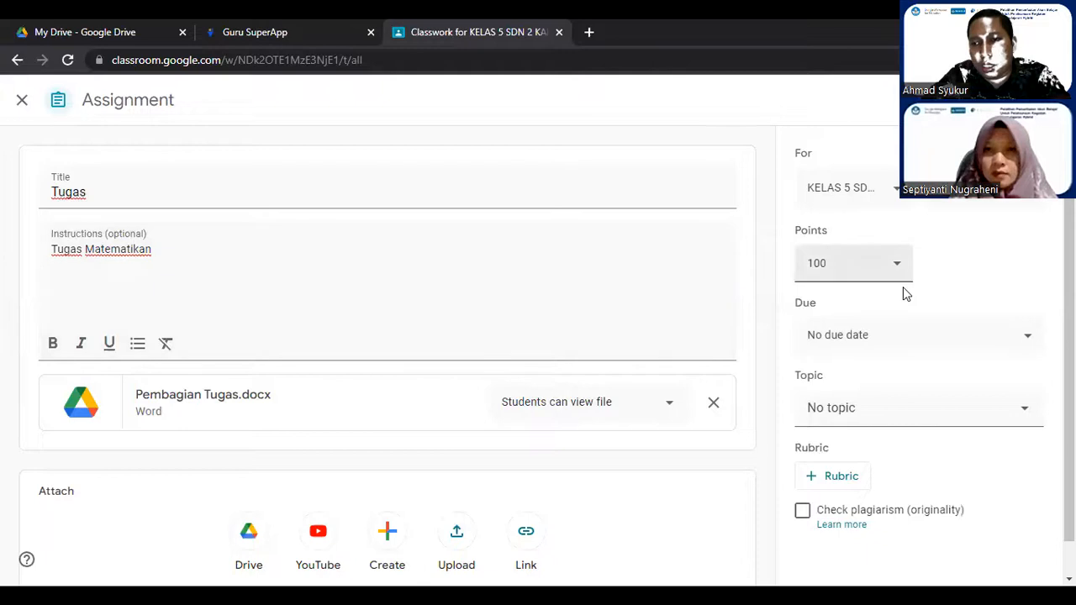
Step: Set the assignment's due date to Jul 7, 2022 at 11:59 PM
left_click(1026, 337)
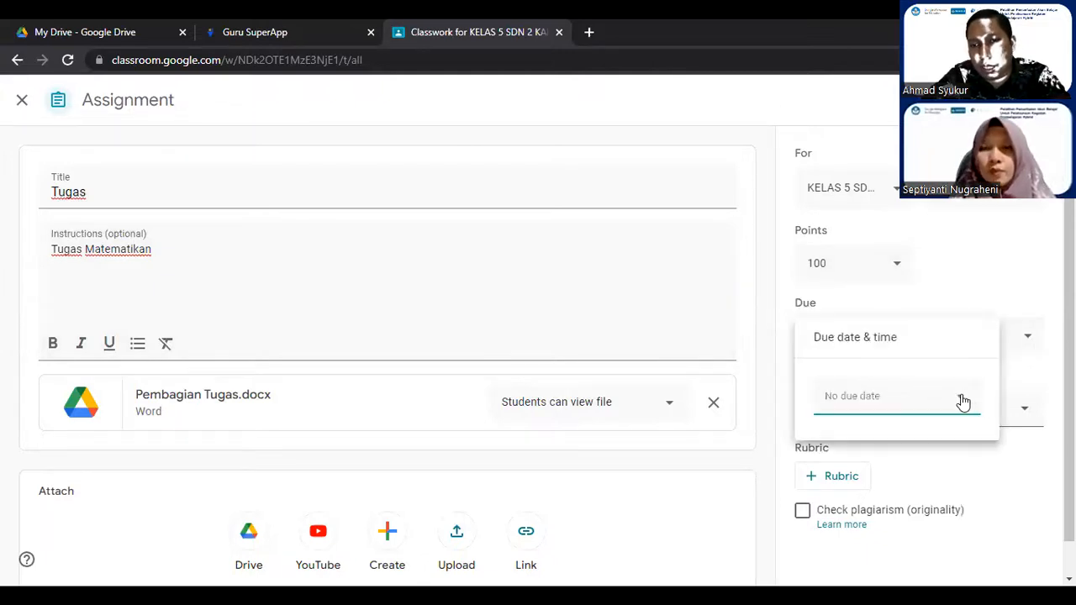
left_click(960, 396)
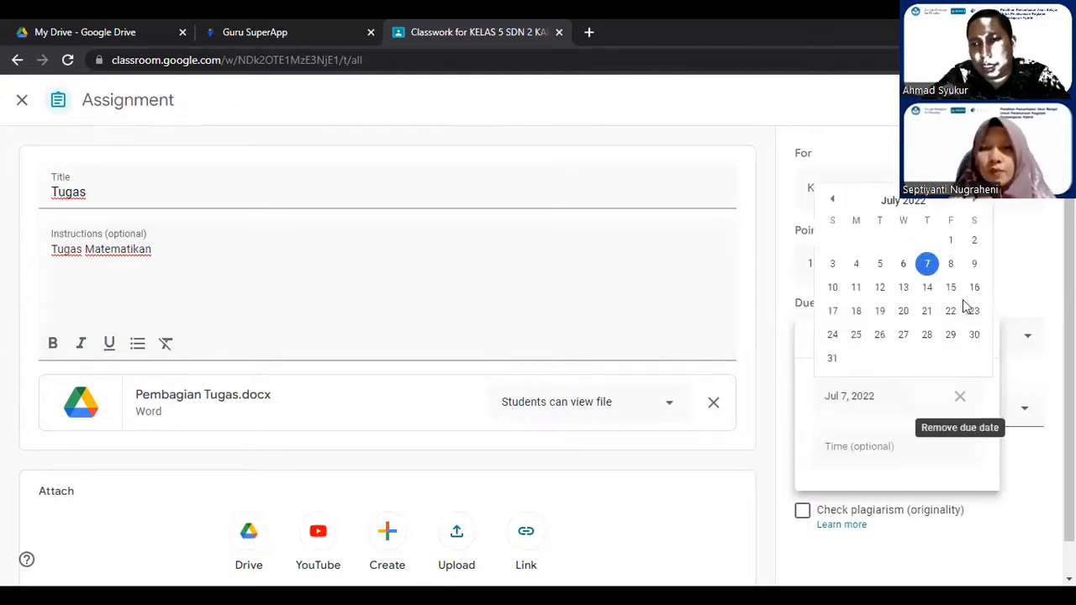
left_click(926, 265)
left_click(870, 447)
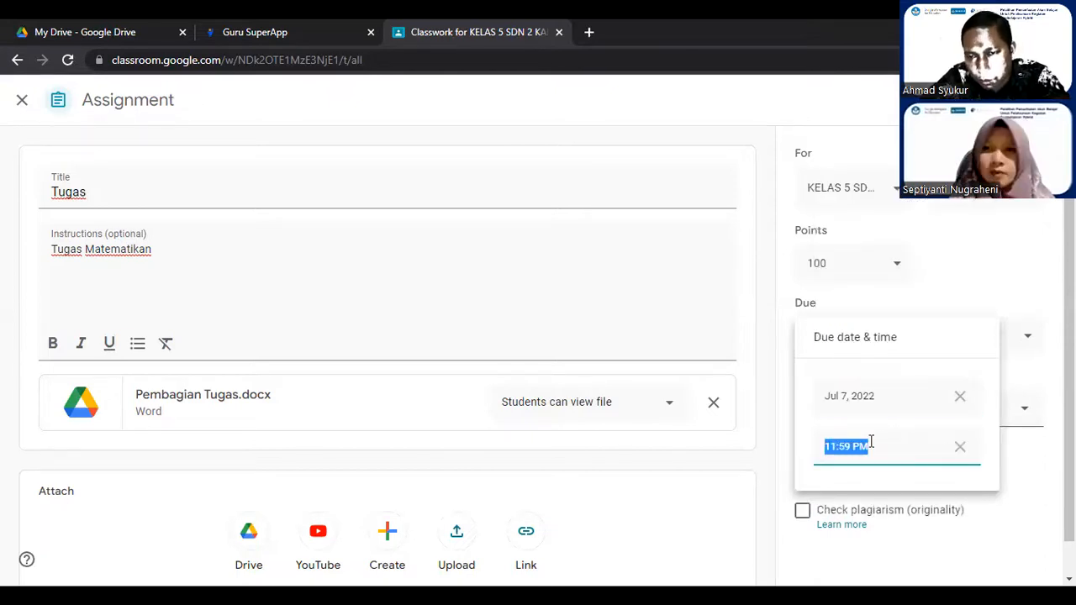
left_click(1027, 478)
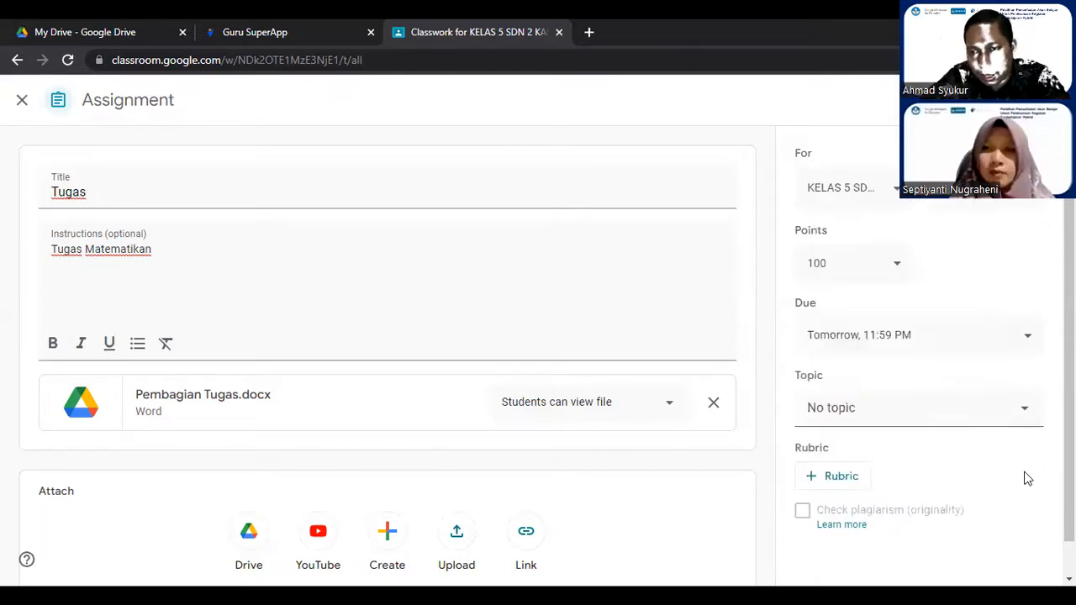
Step: Create a new topic named "Tugas" for the assignment and assign it to the class
left_click(1024, 412)
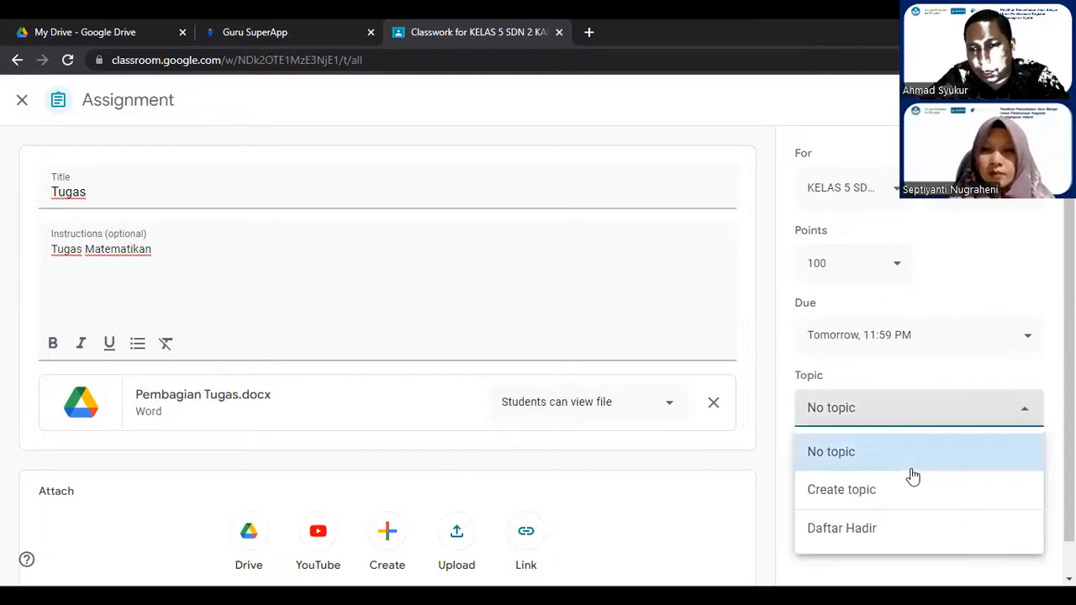
left_click(893, 492)
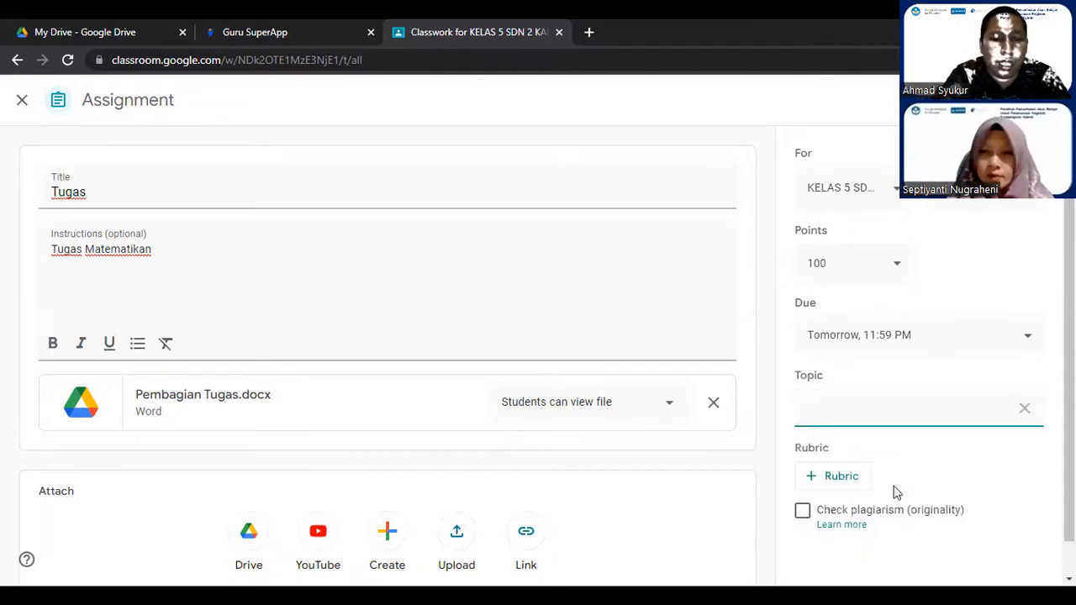
type("Tugas")
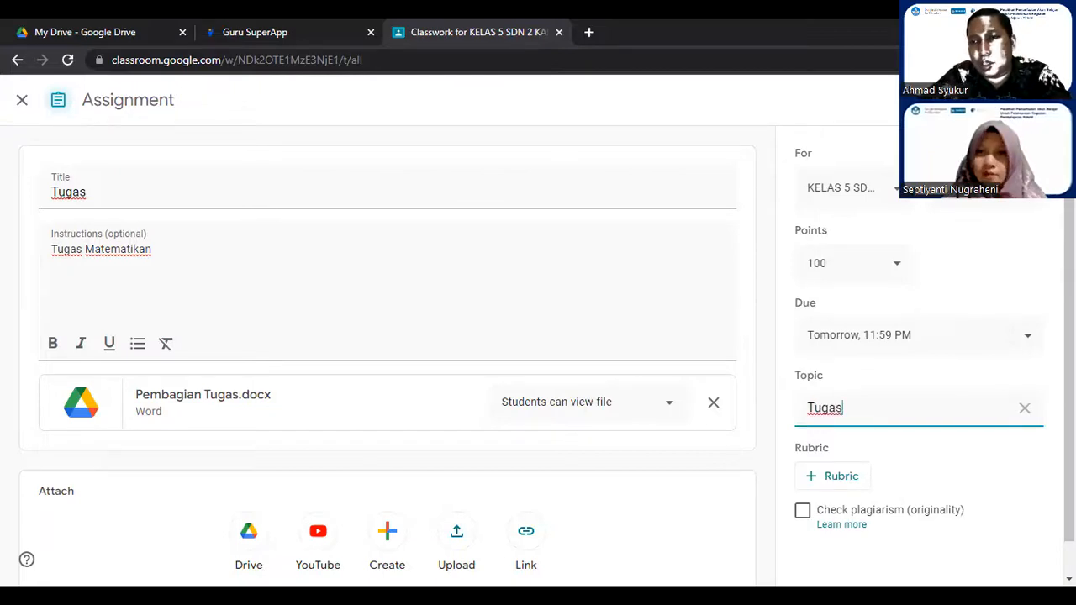
left_click(977, 100)
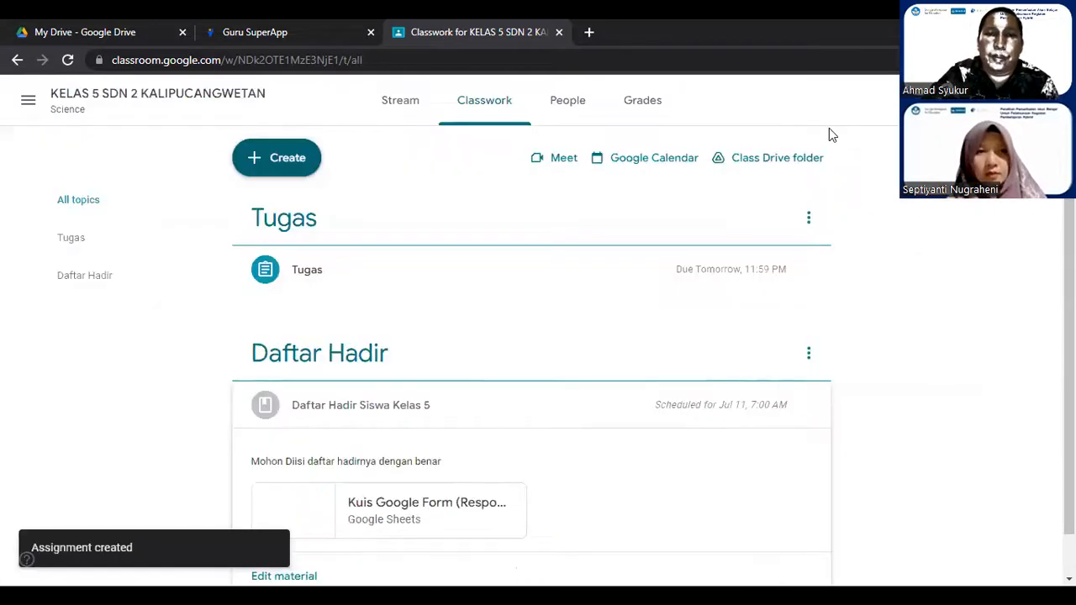
Step: Copy the class invite link for students from the class's people list and close the invitation without inviting anyone
left_click(588, 104)
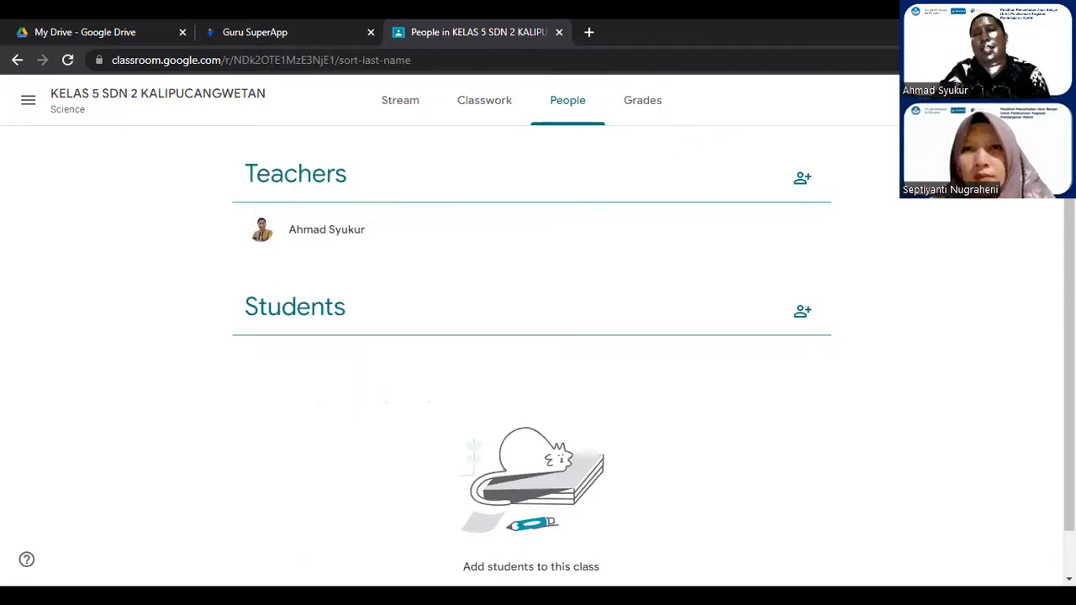
left_click(803, 310)
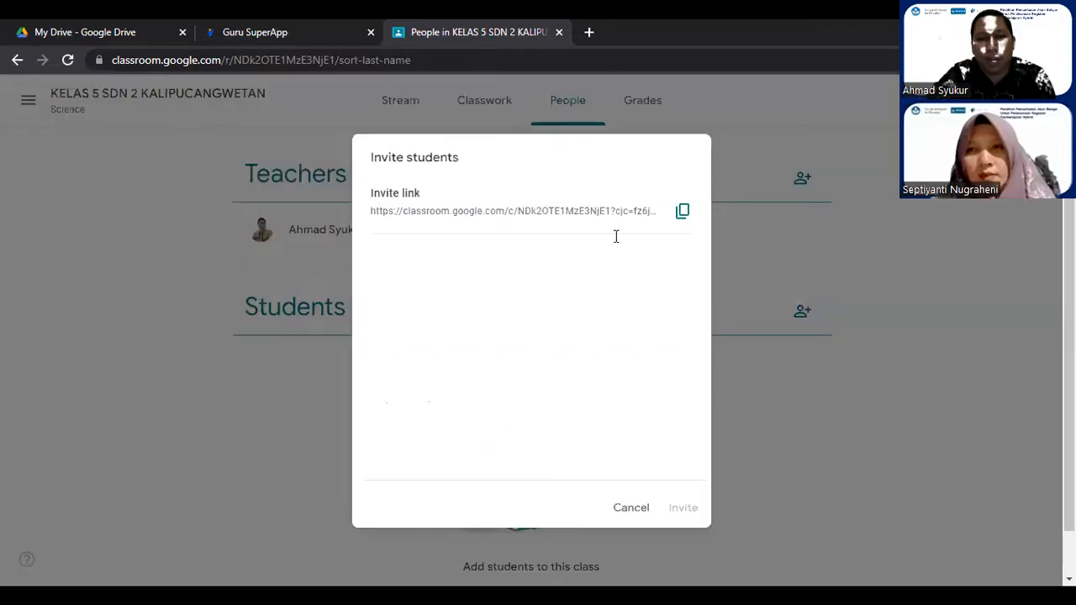
left_click(682, 213)
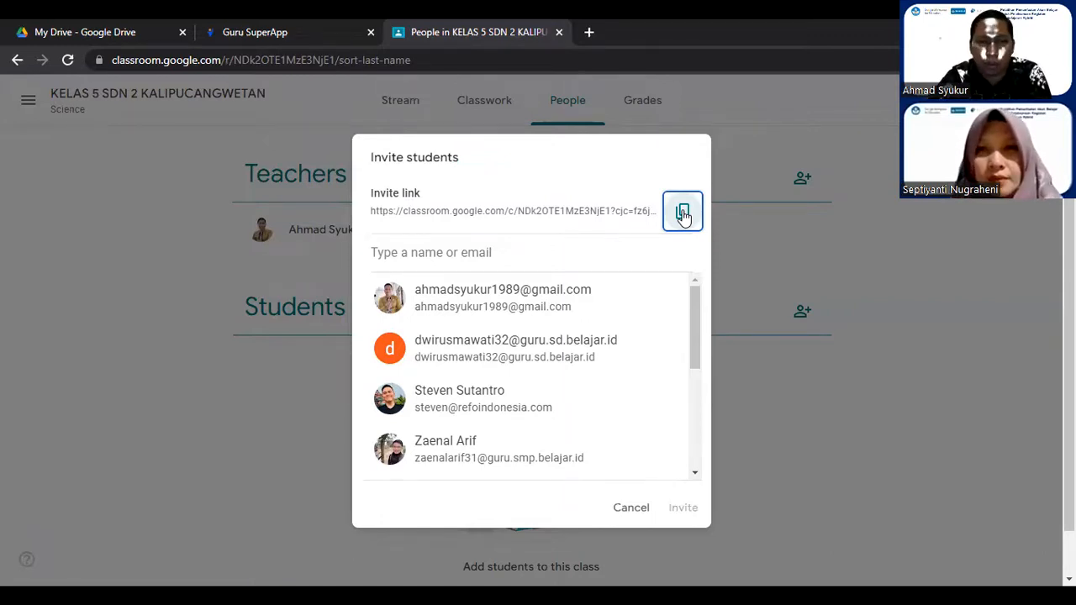
left_click(486, 254)
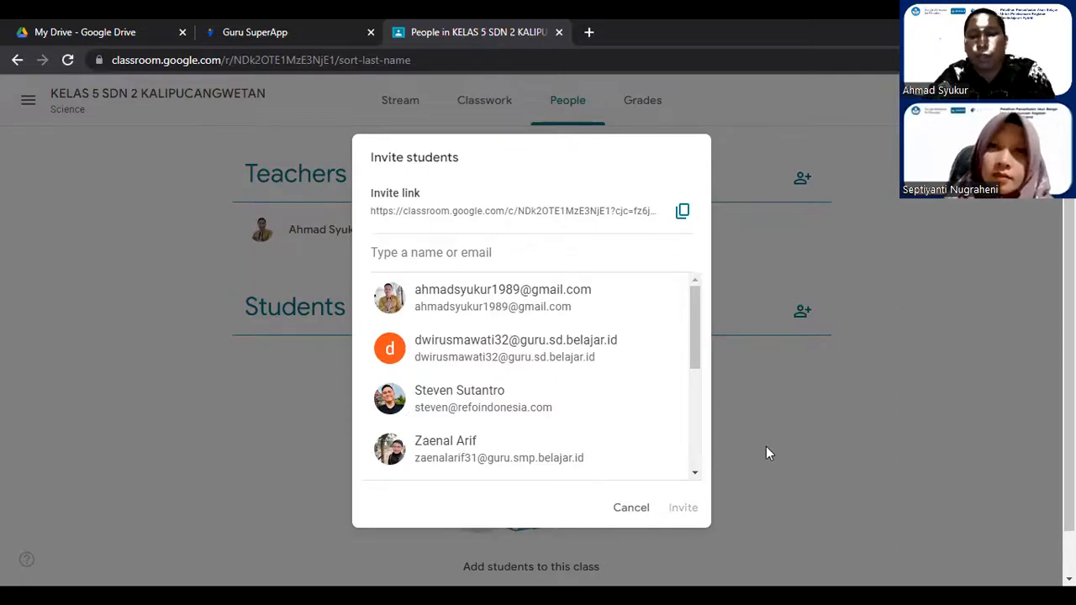
left_click(631, 508)
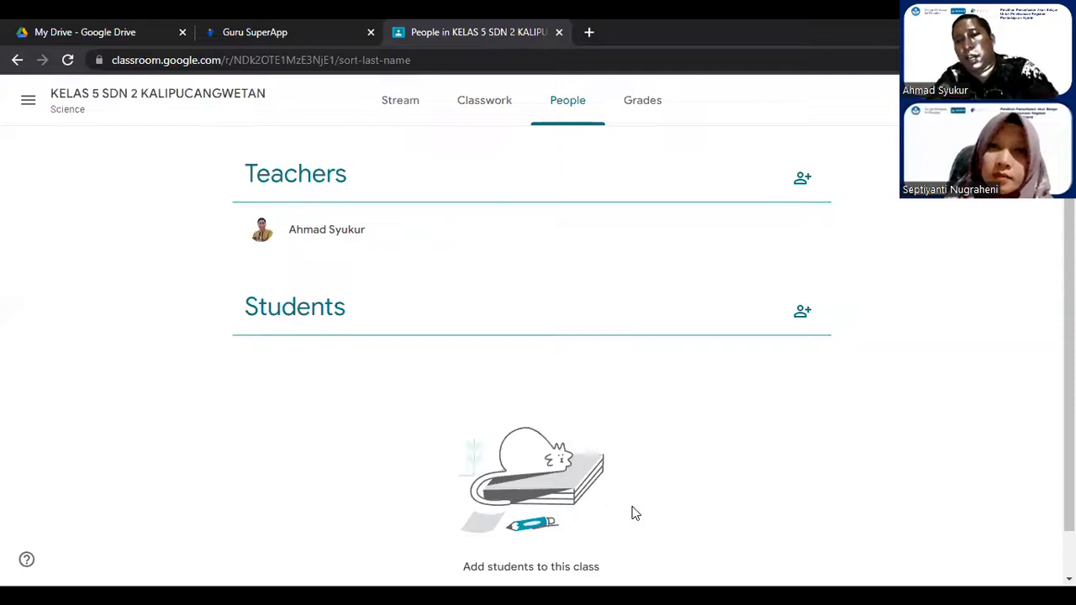